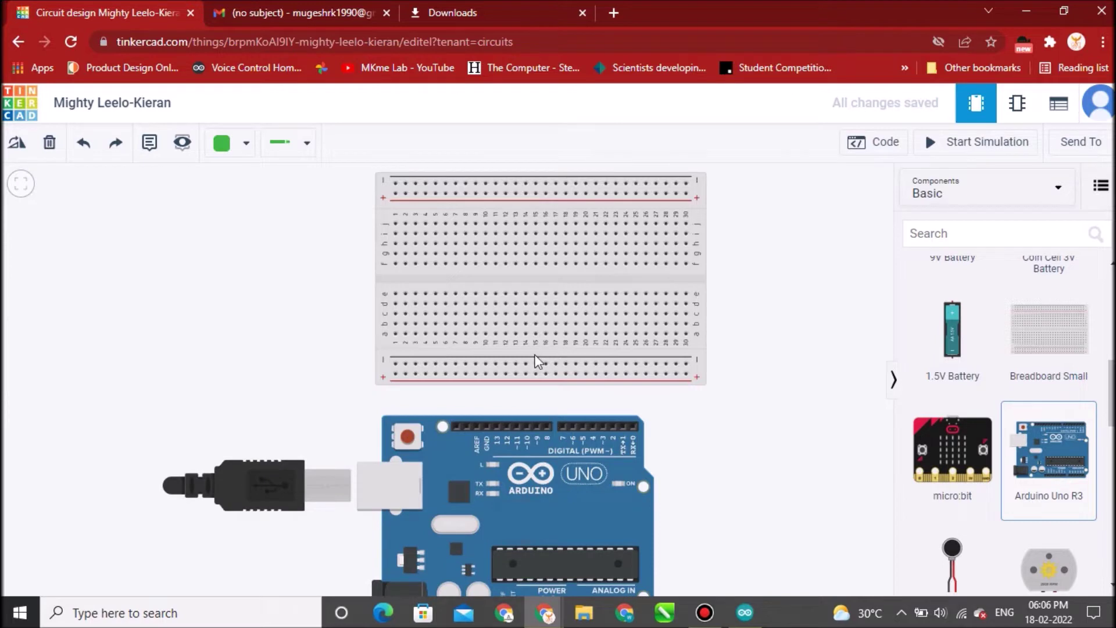
Find the HC-SR04 ultrasonic distance sensor by searching "ultra", place it on the breadboard's left half, and clear the search
{"action": "scroll", "coordinate": [535, 361], "scroll_direction": "down", "scroll_amount": 4}
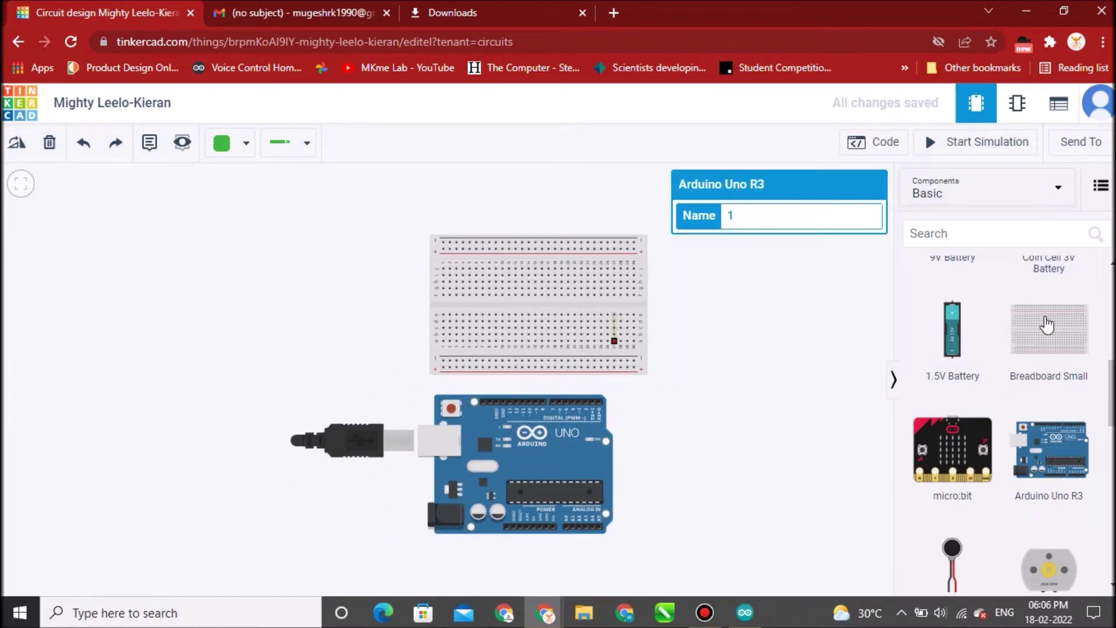
{"action": "left_click", "coordinate": [1000, 237]}
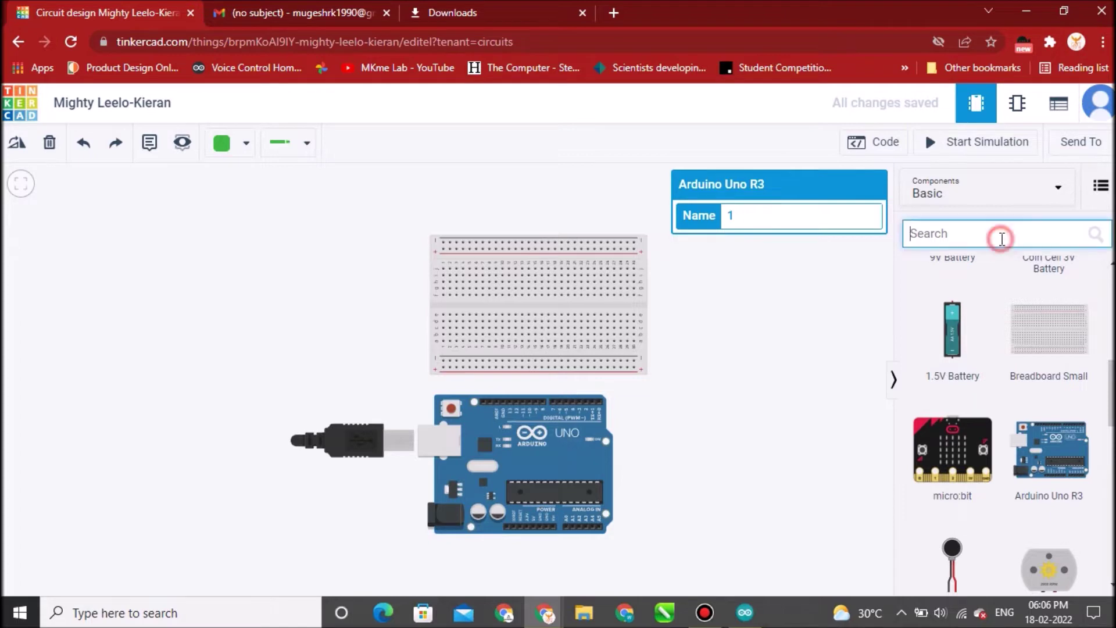
{"action": "type", "text": "ultra"}
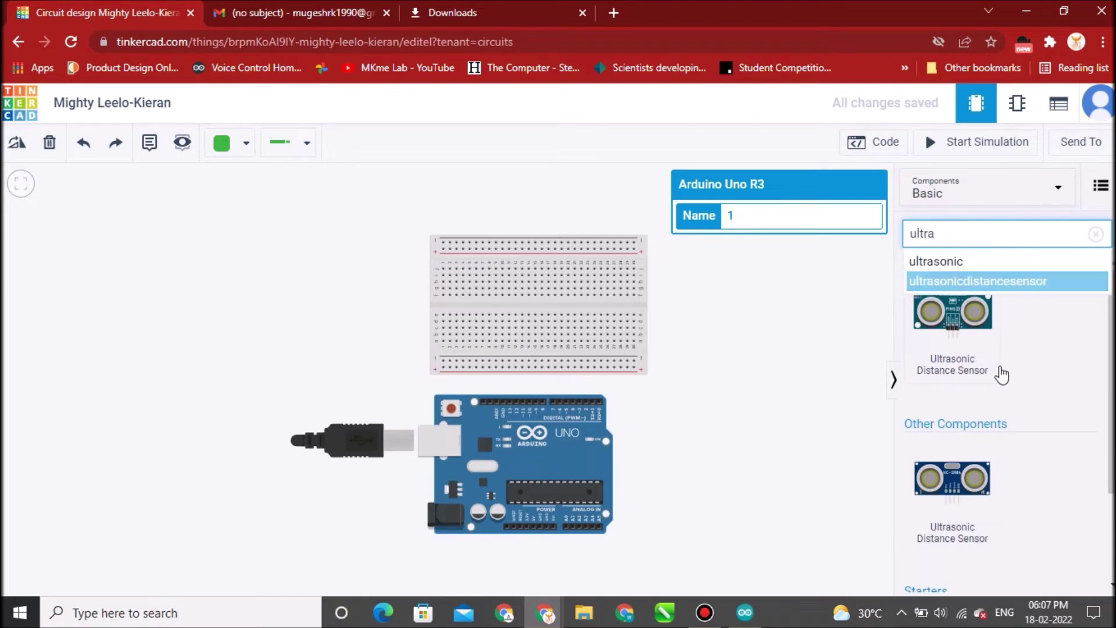
{"action": "left_click", "coordinate": [941, 480]}
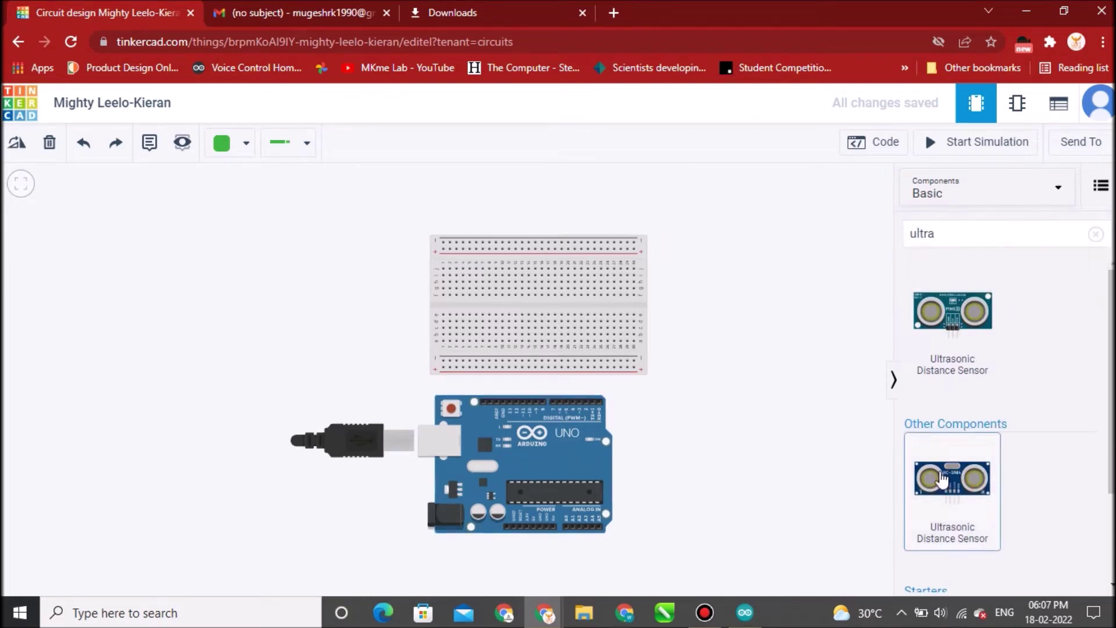
{"action": "left_click_drag", "start_coordinate": [942, 480], "coordinate": [476, 280]}
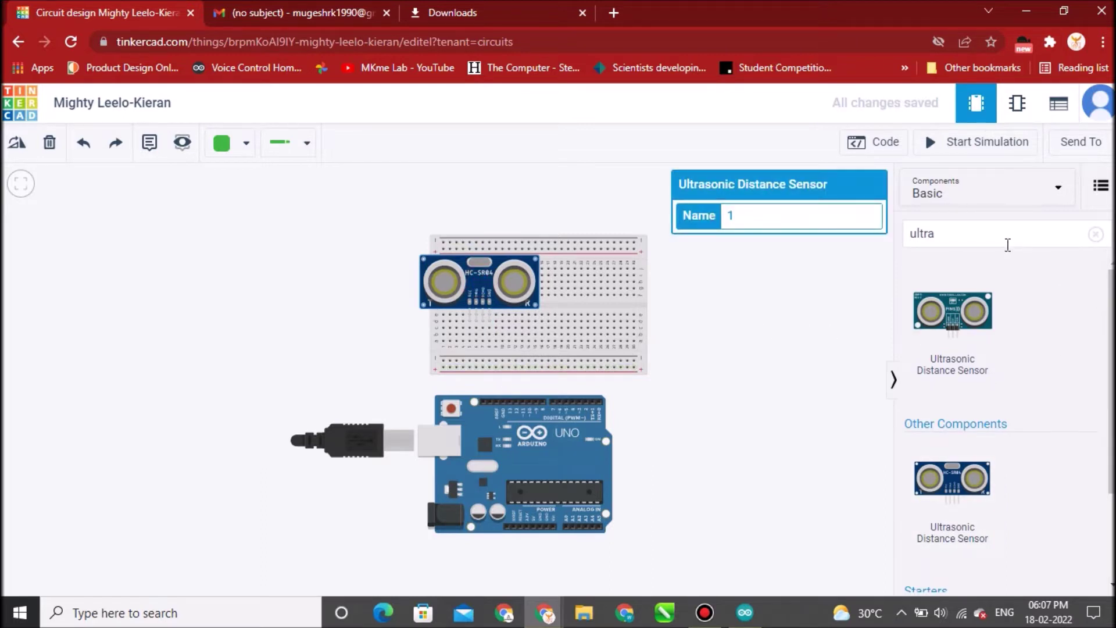
{"action": "left_click", "coordinate": [1096, 234]}
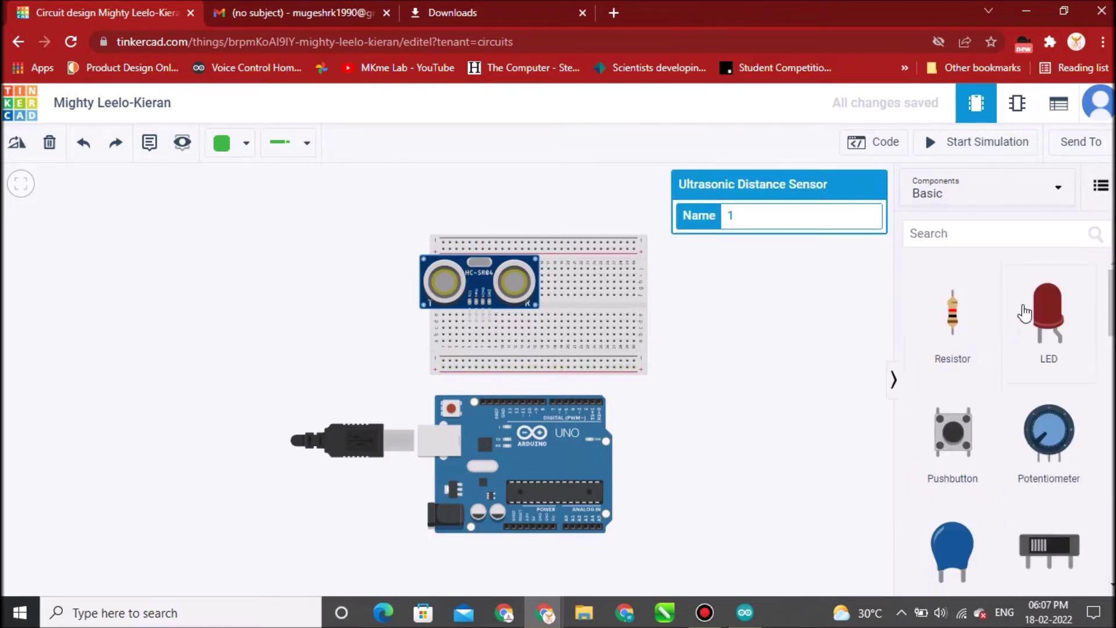
Place an LED across the breadboard's centre gap beside the ultrasonic sensor and set its color to Green
{"action": "left_click_drag", "start_coordinate": [1058, 323], "coordinate": [551, 285]}
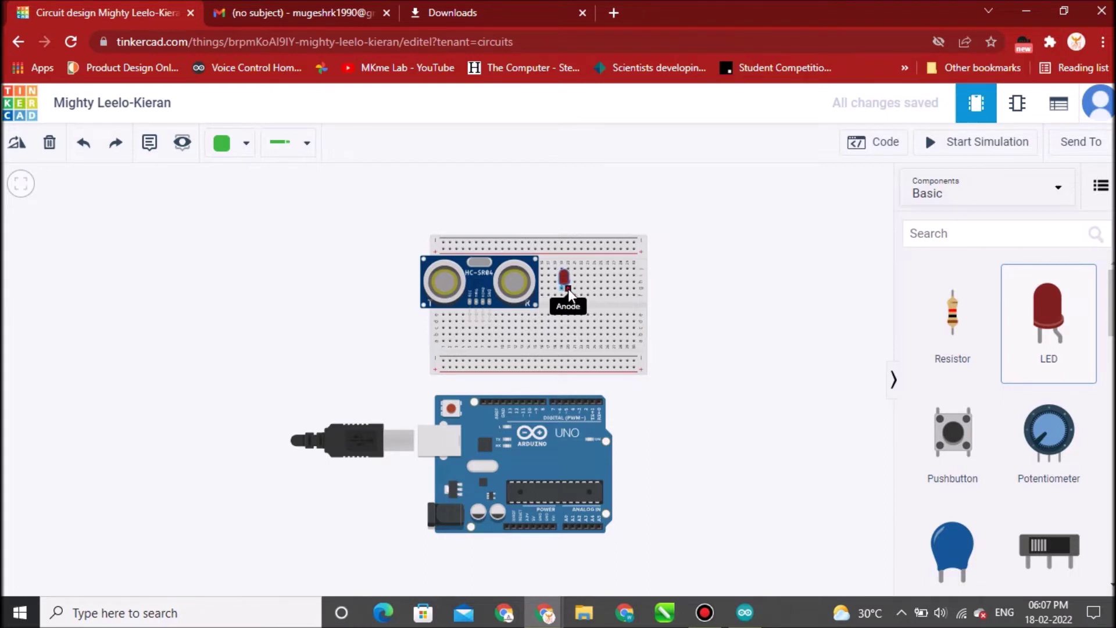
{"action": "left_click_drag", "start_coordinate": [569, 290], "coordinate": [563, 319]}
{"action": "left_click", "coordinate": [562, 315]}
{"action": "left_click", "coordinate": [824, 246]}
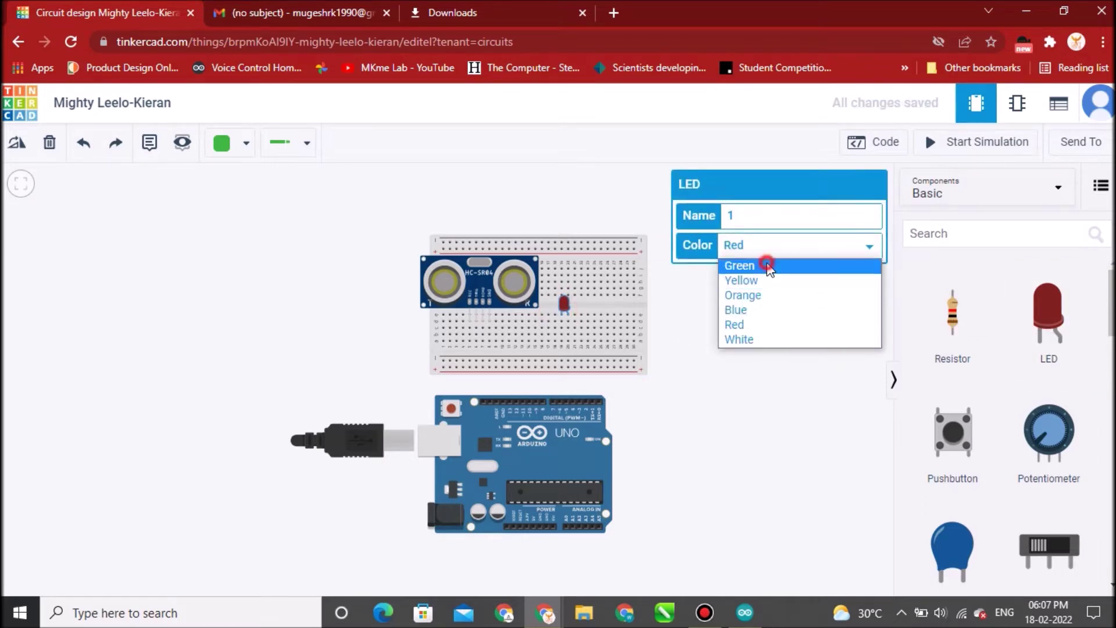
{"action": "left_click", "coordinate": [756, 265]}
Place a second LED across the centre gap to the right of the first and set its color to Green
{"action": "left_click_drag", "start_coordinate": [1046, 314], "coordinate": [601, 303]}
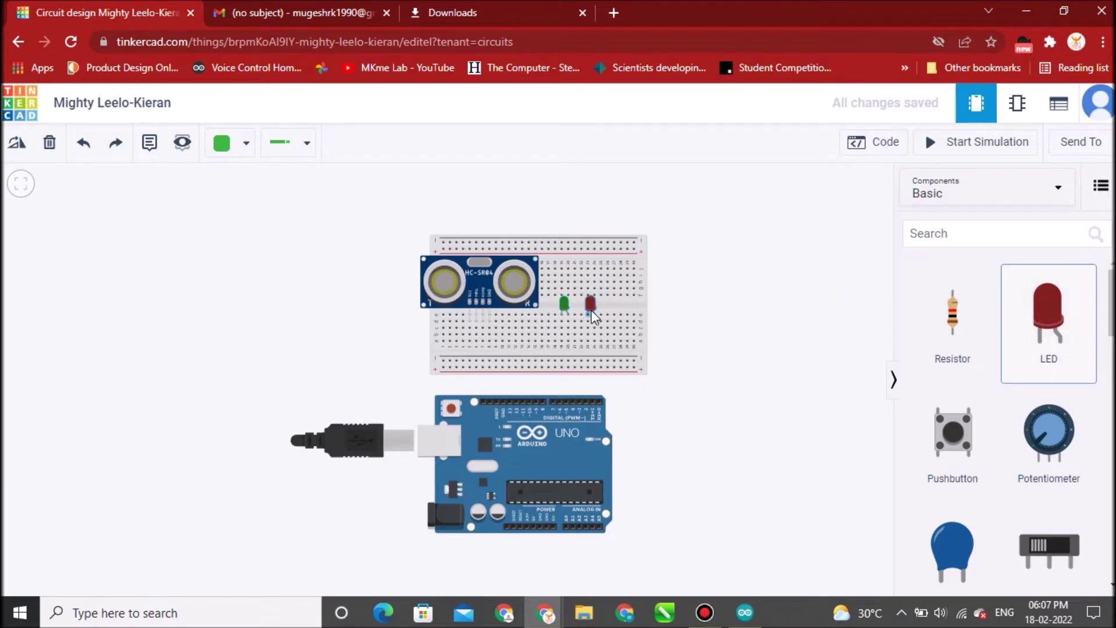
{"action": "left_click_drag", "start_coordinate": [591, 306], "coordinate": [598, 300]}
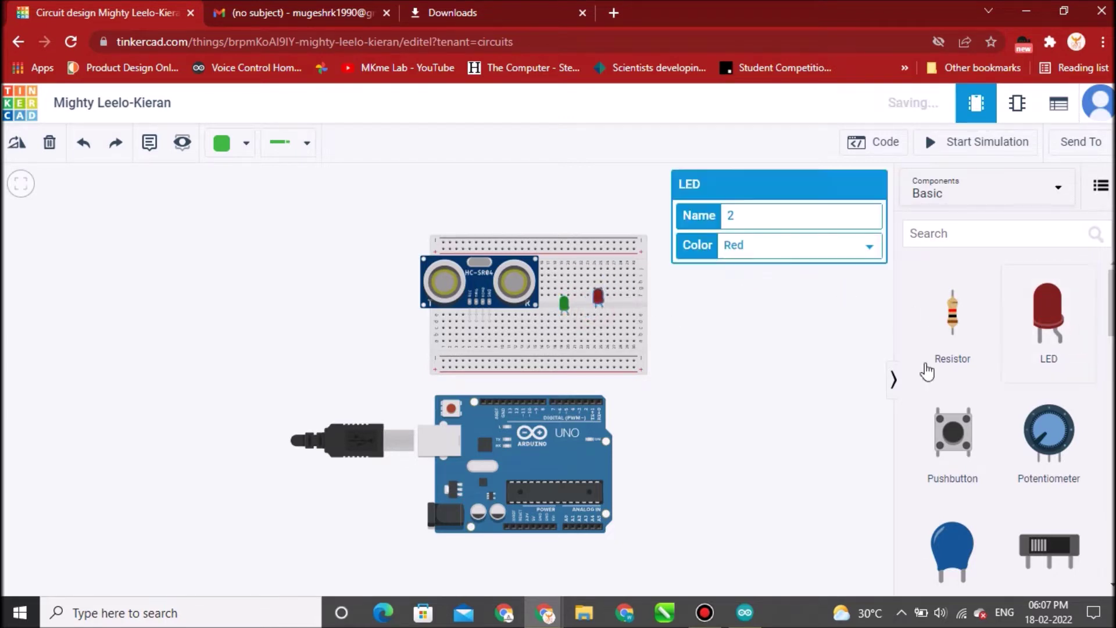
{"action": "left_click", "coordinate": [591, 305]}
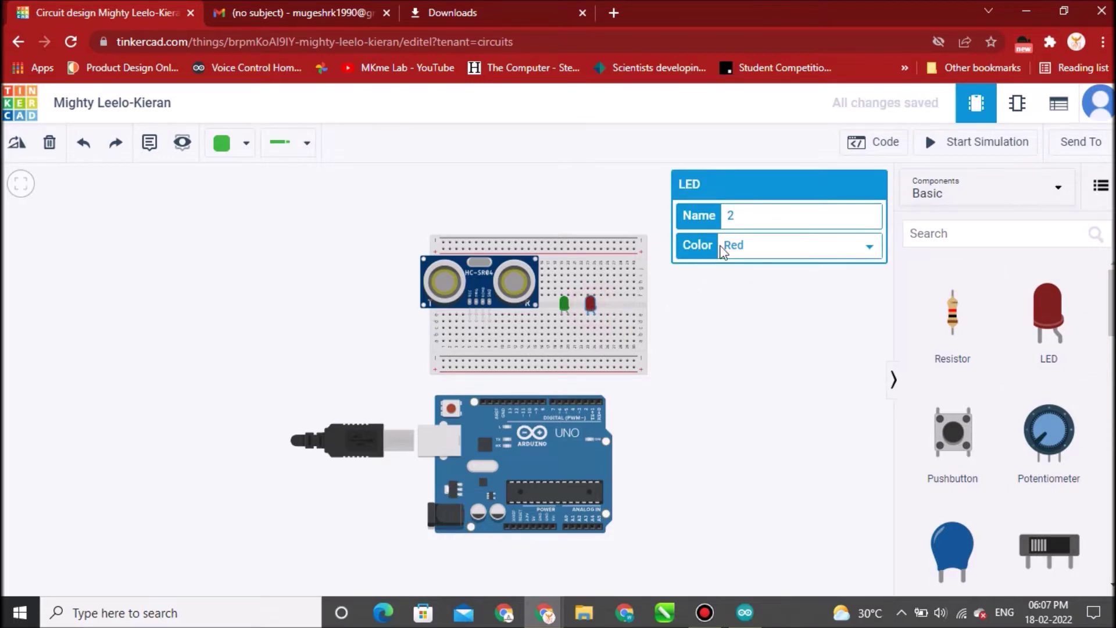
{"action": "left_click", "coordinate": [750, 249]}
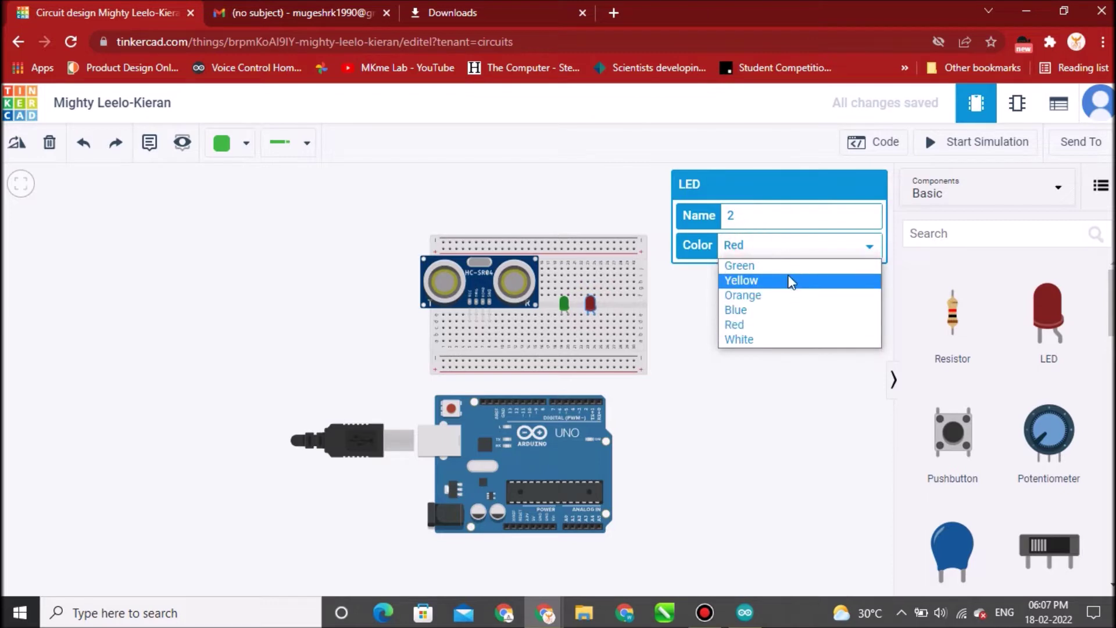
{"action": "left_click", "coordinate": [789, 268]}
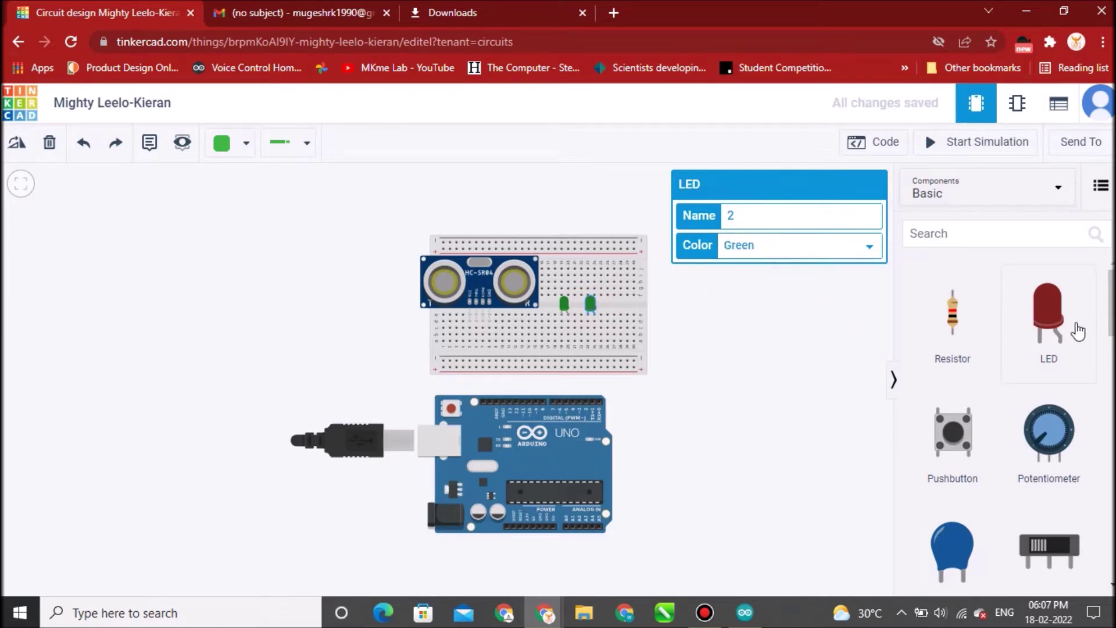
Add a third LED across the centre gap to the right of the second and set its color to Green
{"action": "left_click", "coordinate": [1053, 330]}
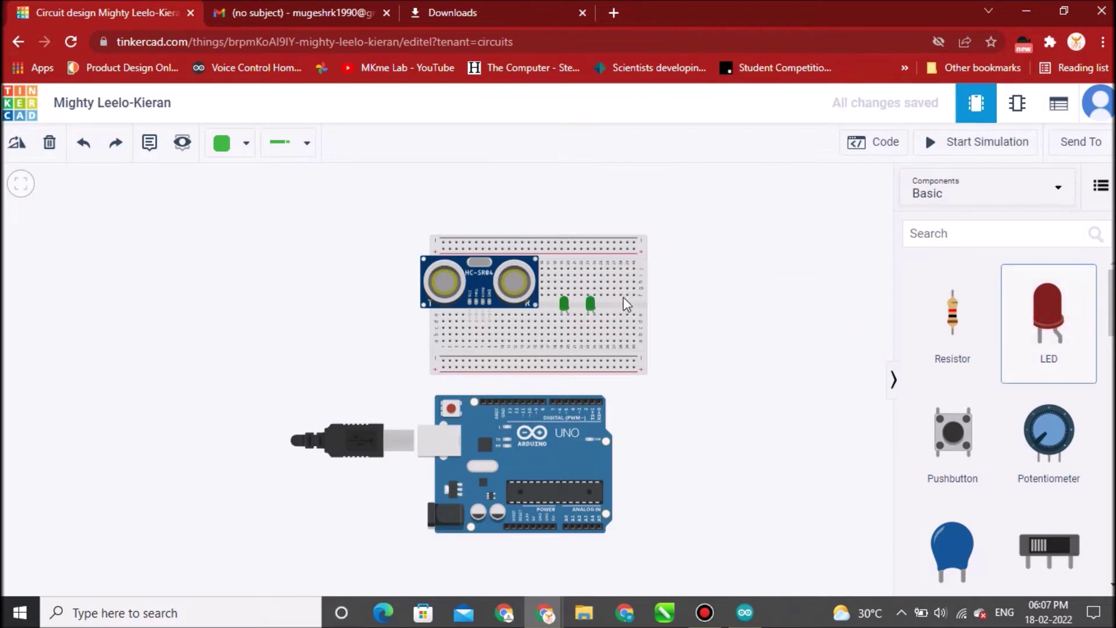
{"action": "left_click", "coordinate": [615, 311]}
{"action": "left_click", "coordinate": [750, 254]}
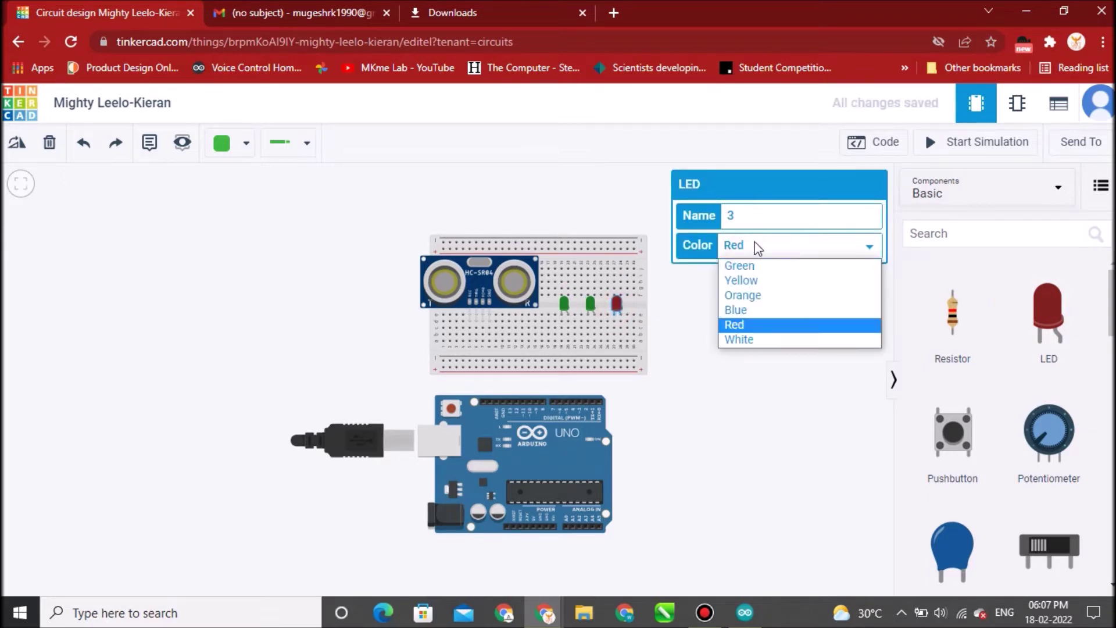
{"action": "left_click", "coordinate": [752, 268]}
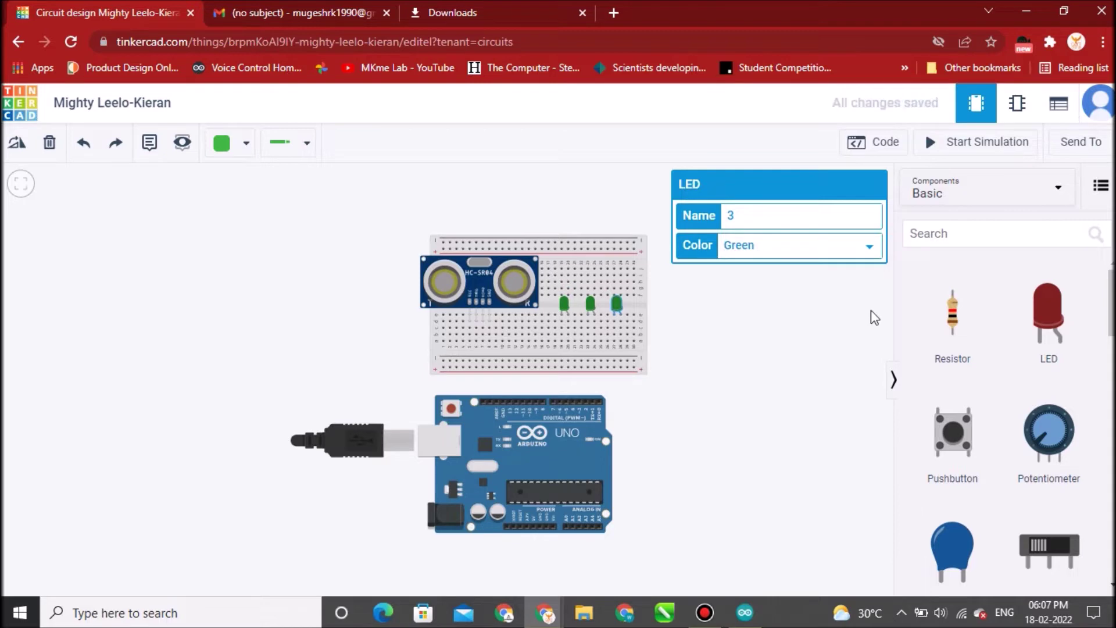
Place a resistor below the first LED, reaching the lower negative rail, and set its resistance to 220 Ω
{"action": "left_click", "coordinate": [954, 320]}
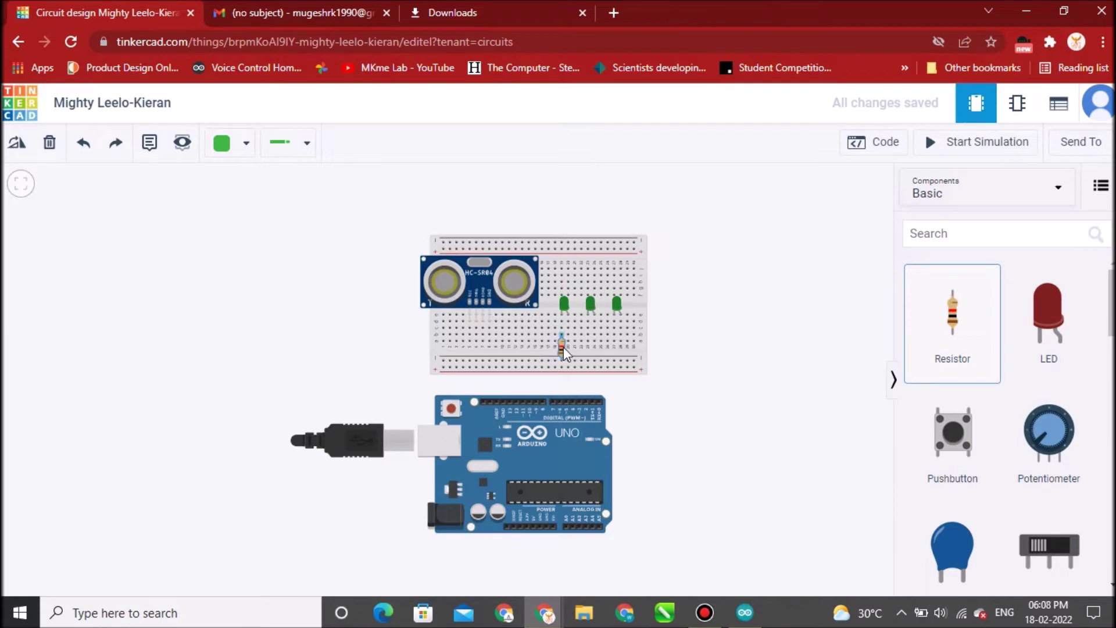
{"action": "left_click", "coordinate": [563, 346]}
{"action": "double_click", "coordinate": [758, 245]}
{"action": "type", "text": "220"}
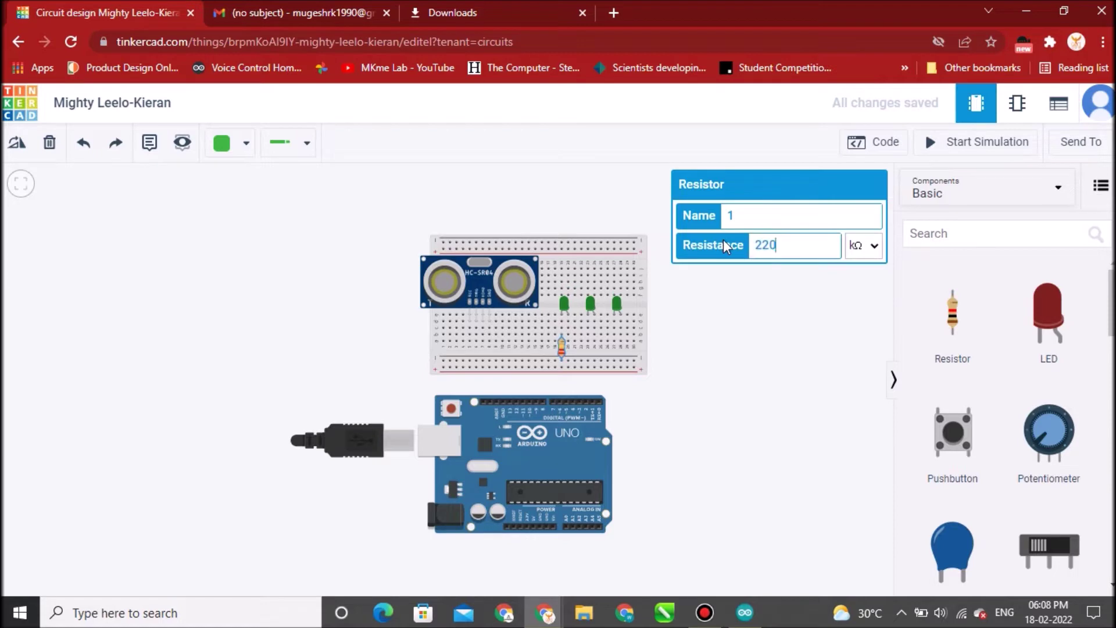
{"action": "left_click", "coordinate": [863, 245]}
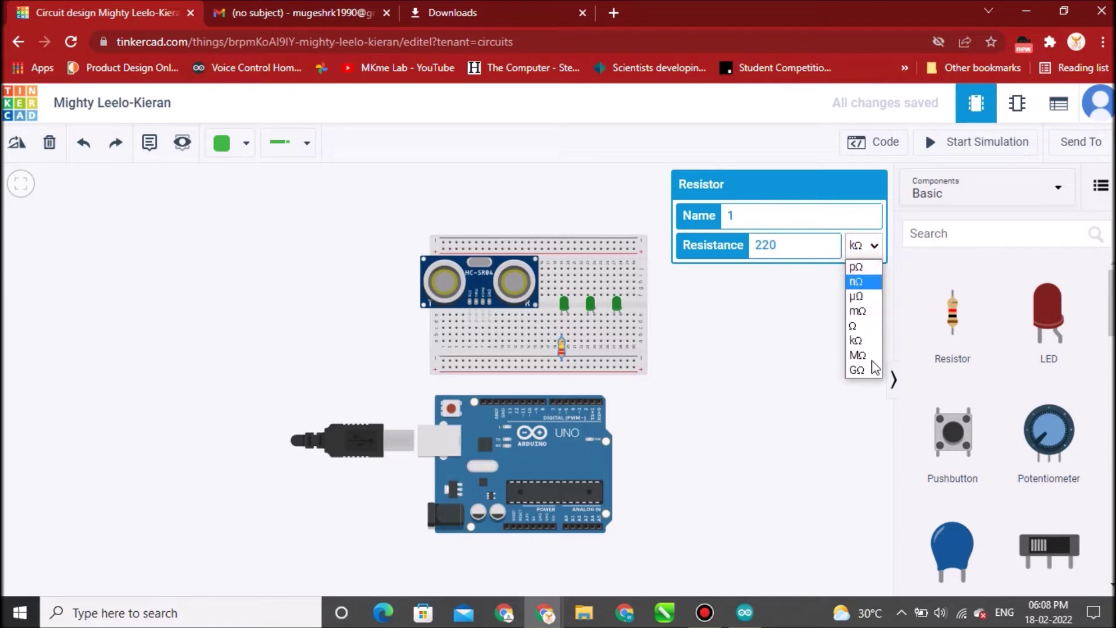
{"action": "left_click", "coordinate": [867, 326]}
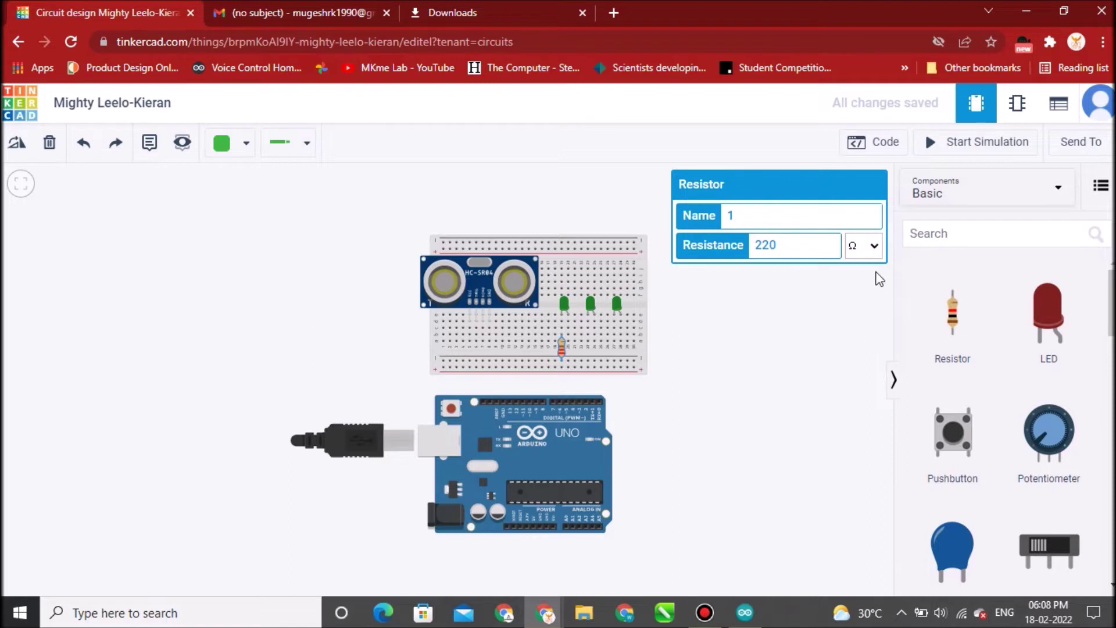
Place a second resistor between the middle LED's column and the lower negative rail, with a resistance of 220 Ω
{"action": "left_click_drag", "start_coordinate": [974, 333], "coordinate": [583, 360]}
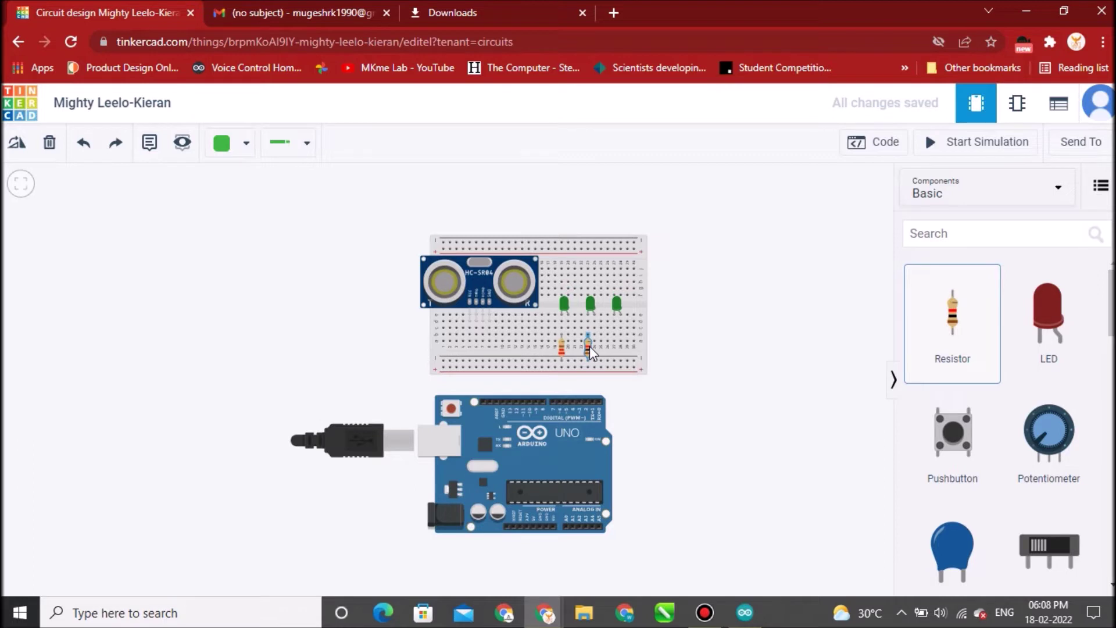
{"action": "left_click", "coordinate": [588, 348]}
{"action": "double_click", "coordinate": [757, 244]}
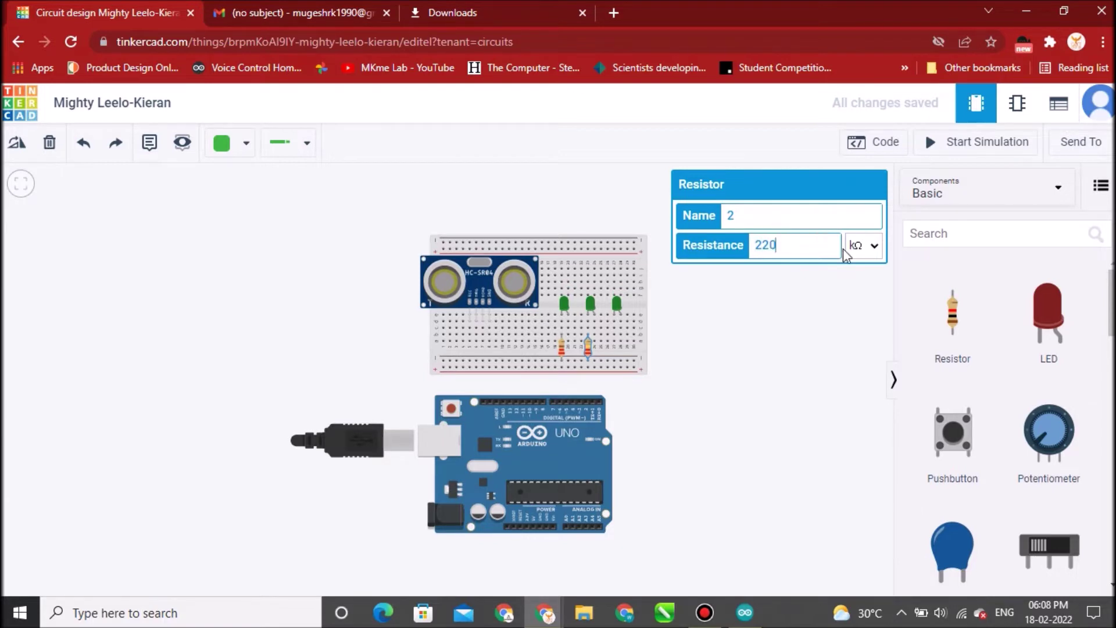
{"action": "left_click", "coordinate": [866, 257]}
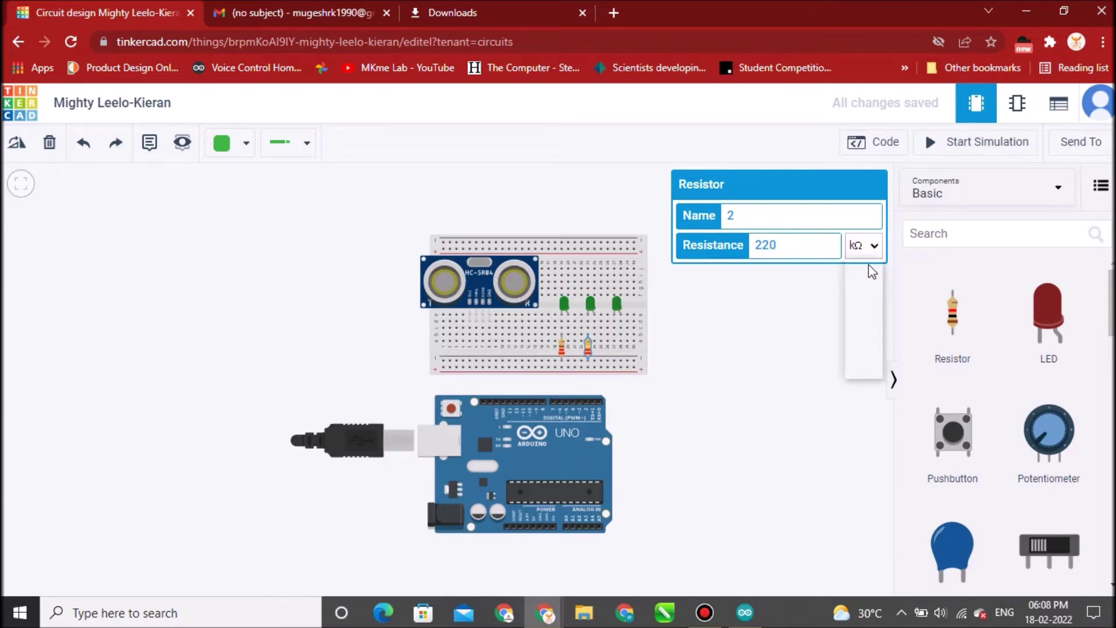
{"action": "left_click", "coordinate": [867, 329]}
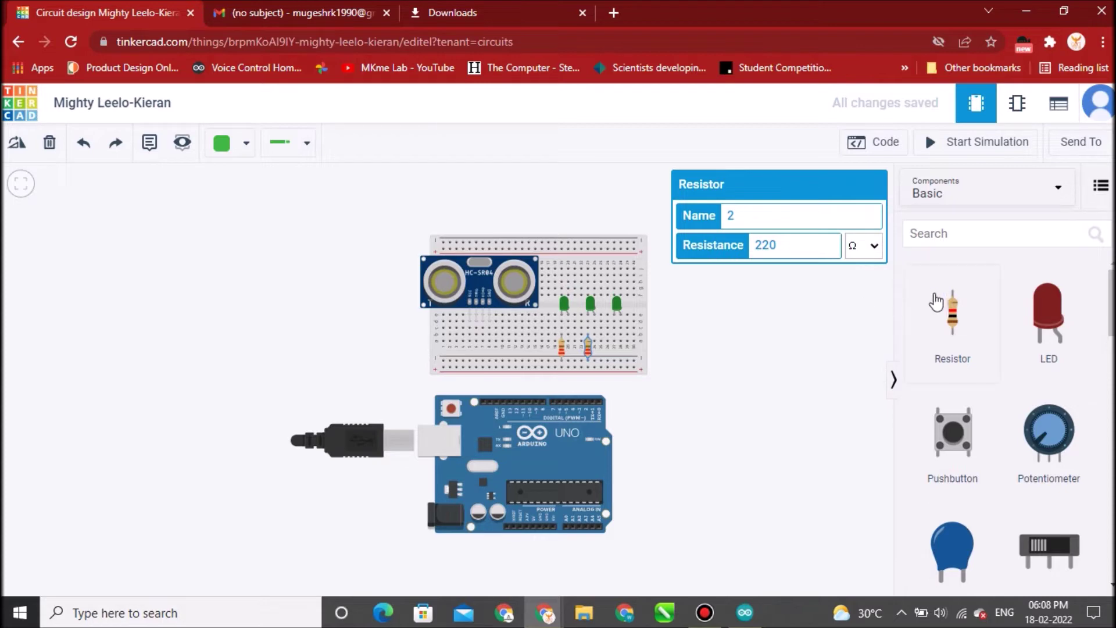
Add a third resistor between the rightmost LED's column and the lower negative rail, and set its resistance to 220 Ω
{"action": "left_click_drag", "start_coordinate": [957, 310], "coordinate": [608, 358]}
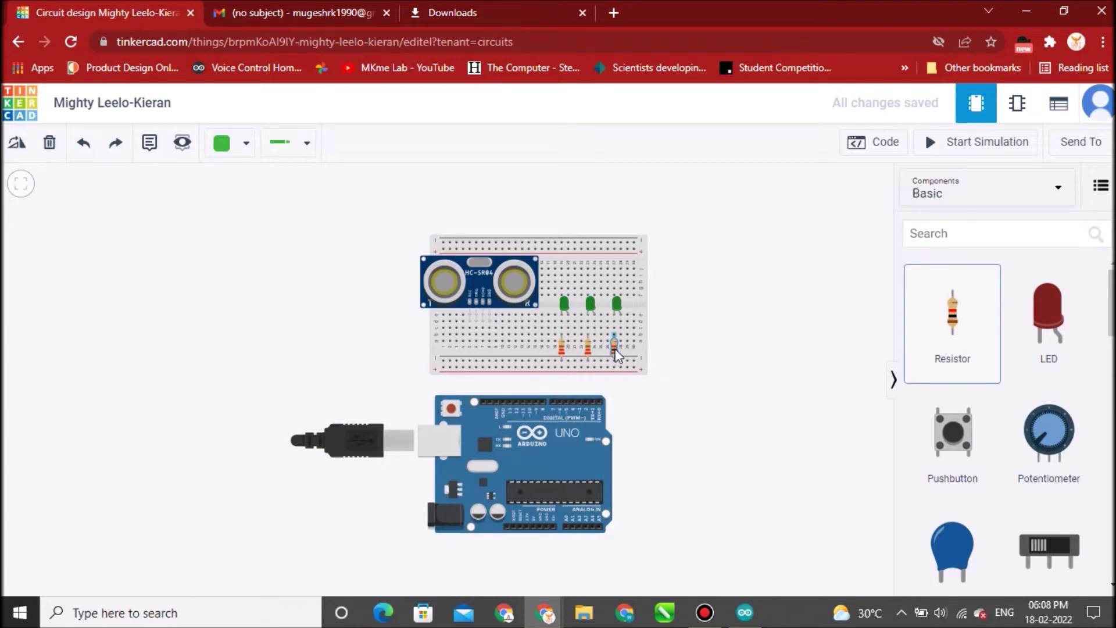
{"action": "left_click", "coordinate": [623, 371]}
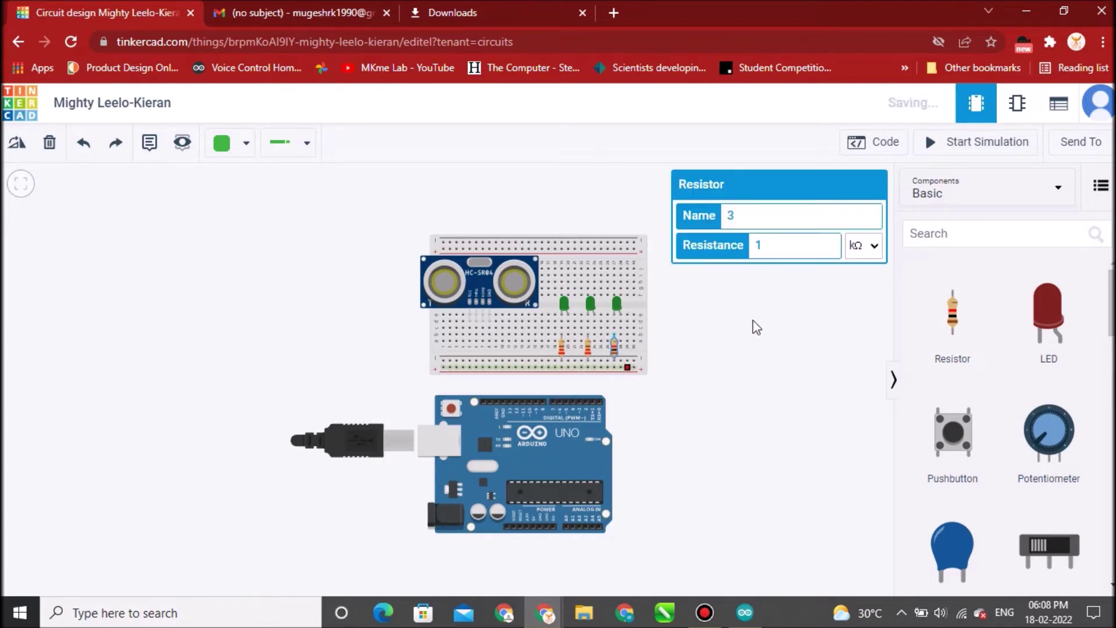
{"action": "double_click", "coordinate": [765, 245]}
{"action": "type", "text": "220"}
{"action": "left_click", "coordinate": [865, 243]}
{"action": "left_click", "coordinate": [854, 327]}
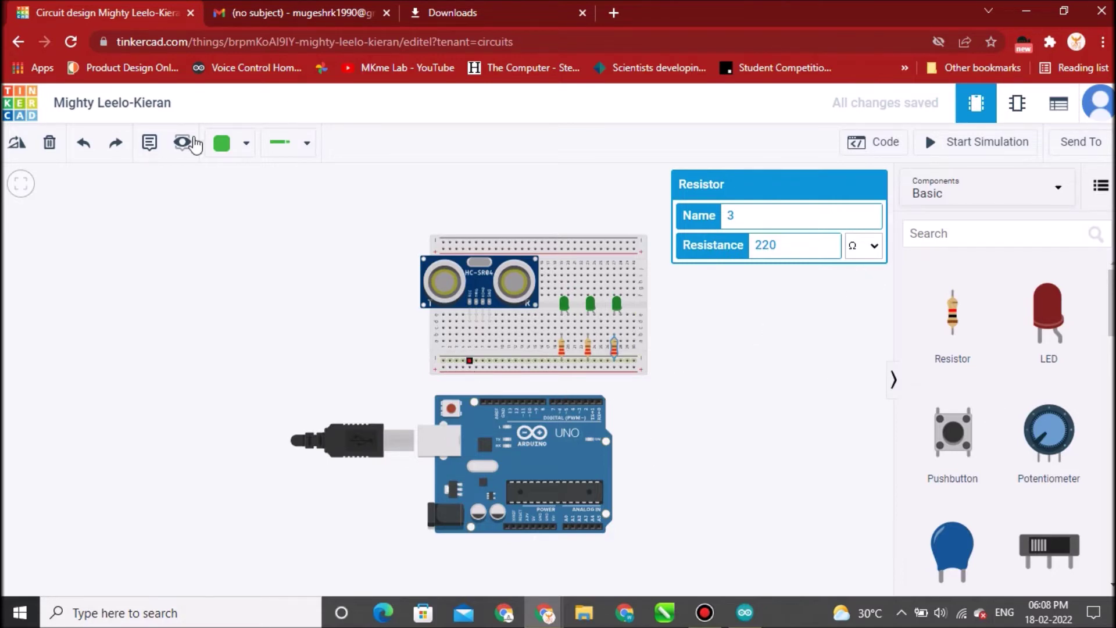
Set the wire color to Black and wire the ultrasonic sensor's Ground pin column to the lower negative rail
{"action": "left_click", "coordinate": [248, 146]}
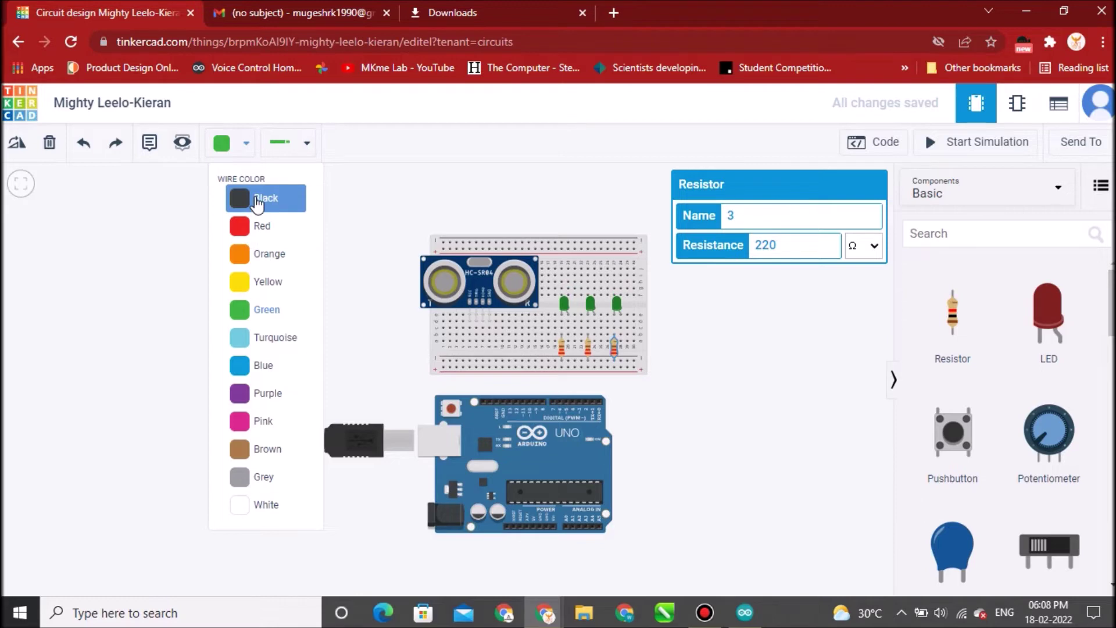
{"action": "left_click", "coordinate": [257, 200]}
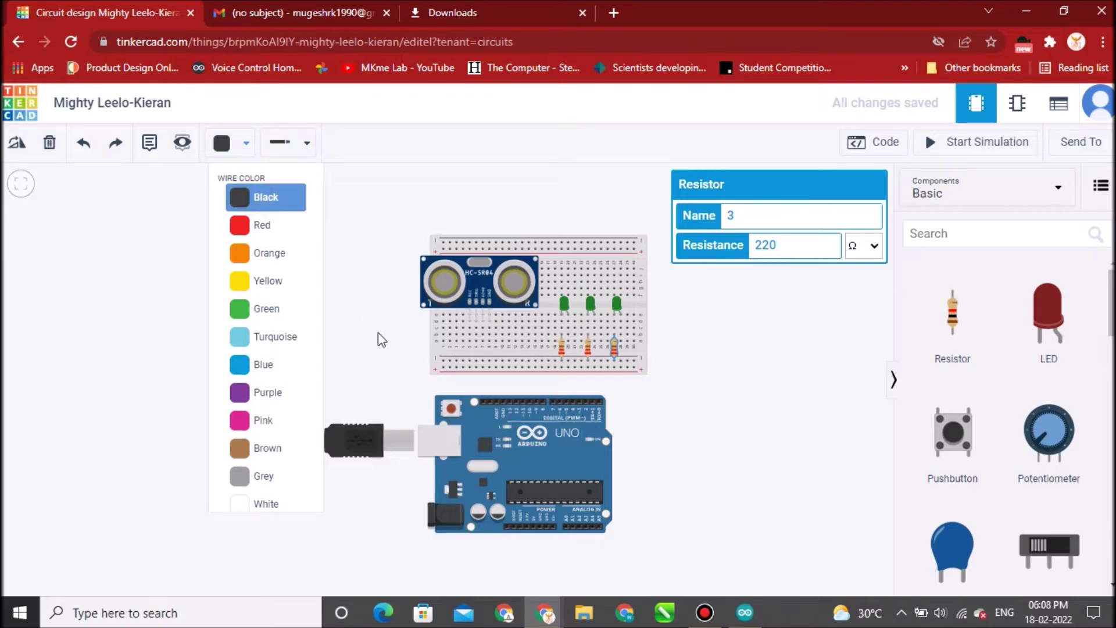
{"action": "left_click", "coordinate": [489, 321]}
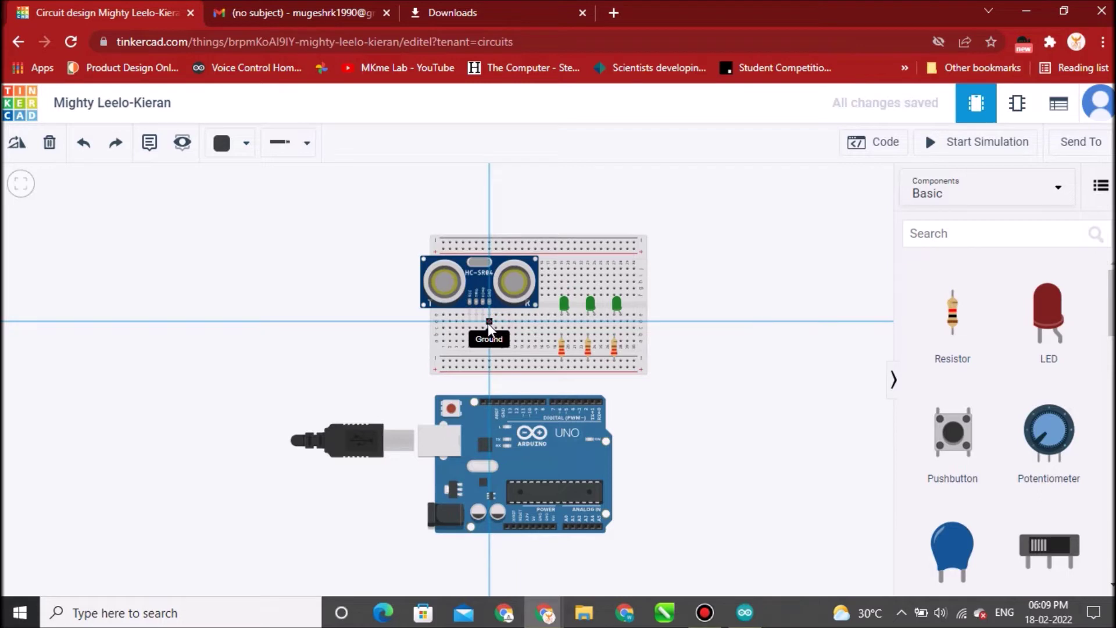
{"action": "left_click", "coordinate": [490, 358]}
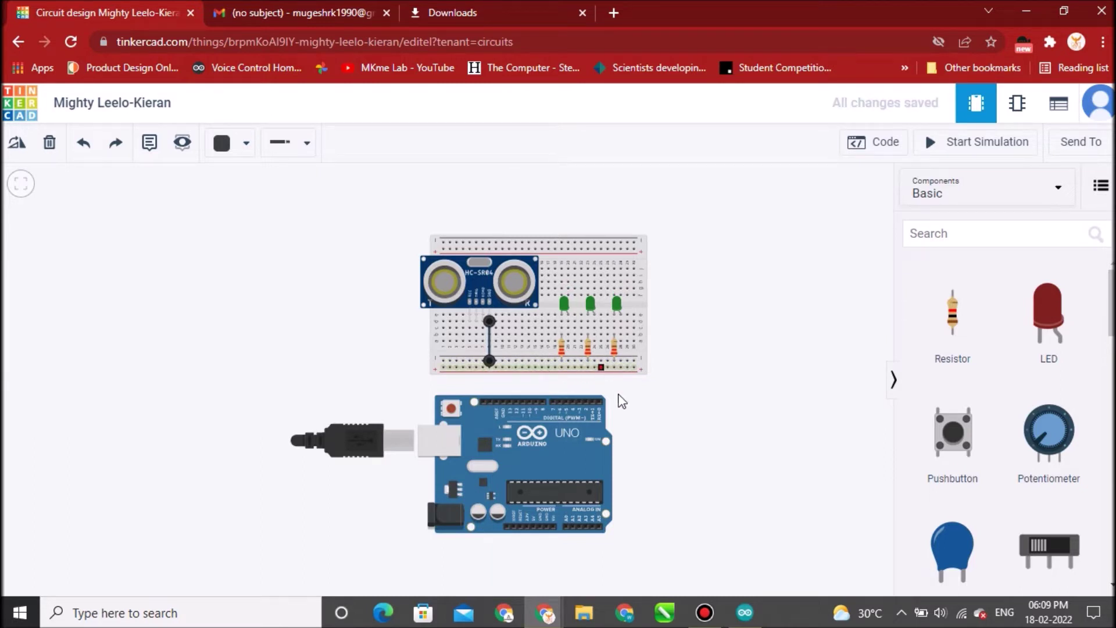
Run a black wire from the Arduino's power-side GND pin around the board's right side to the breadboard's lower negative rail
{"action": "left_click", "coordinate": [546, 527]}
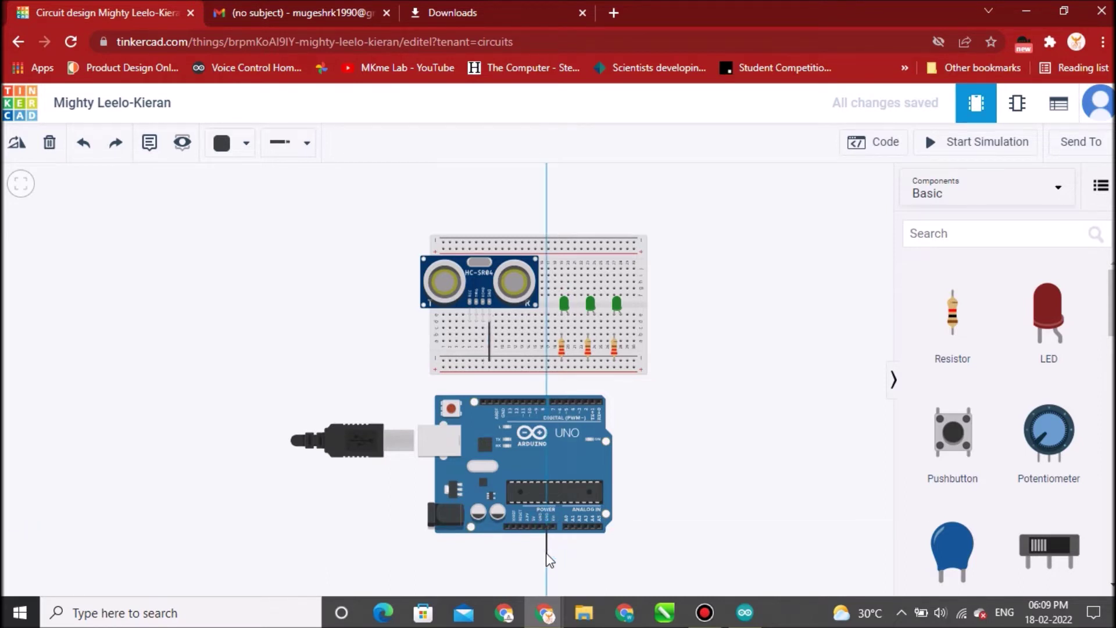
{"action": "left_click", "coordinate": [546, 551]}
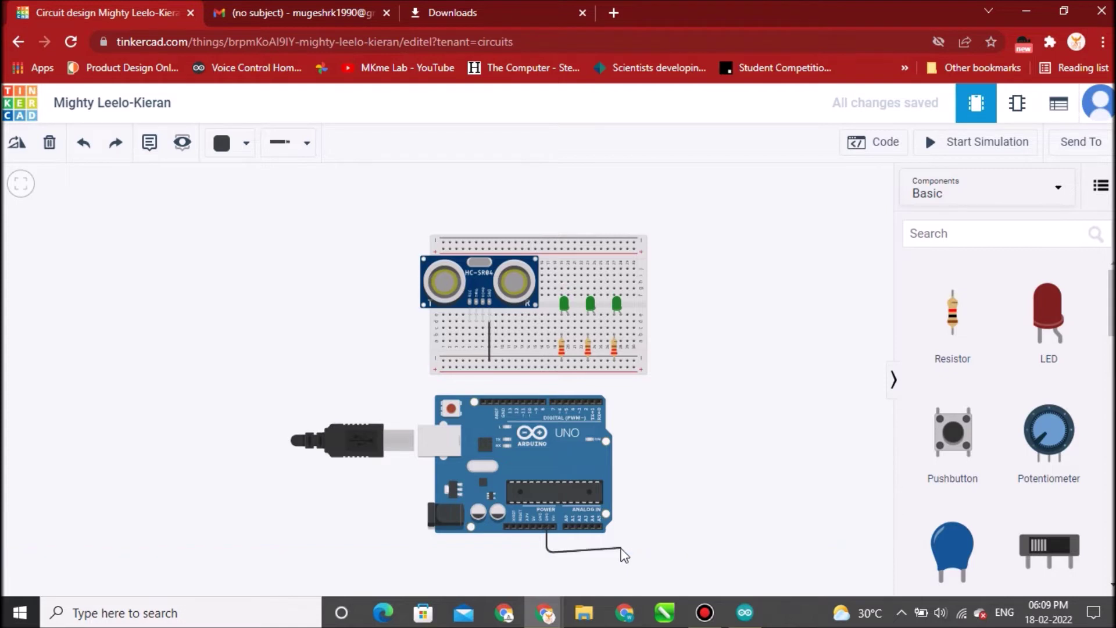
{"action": "left_click", "coordinate": [629, 553]}
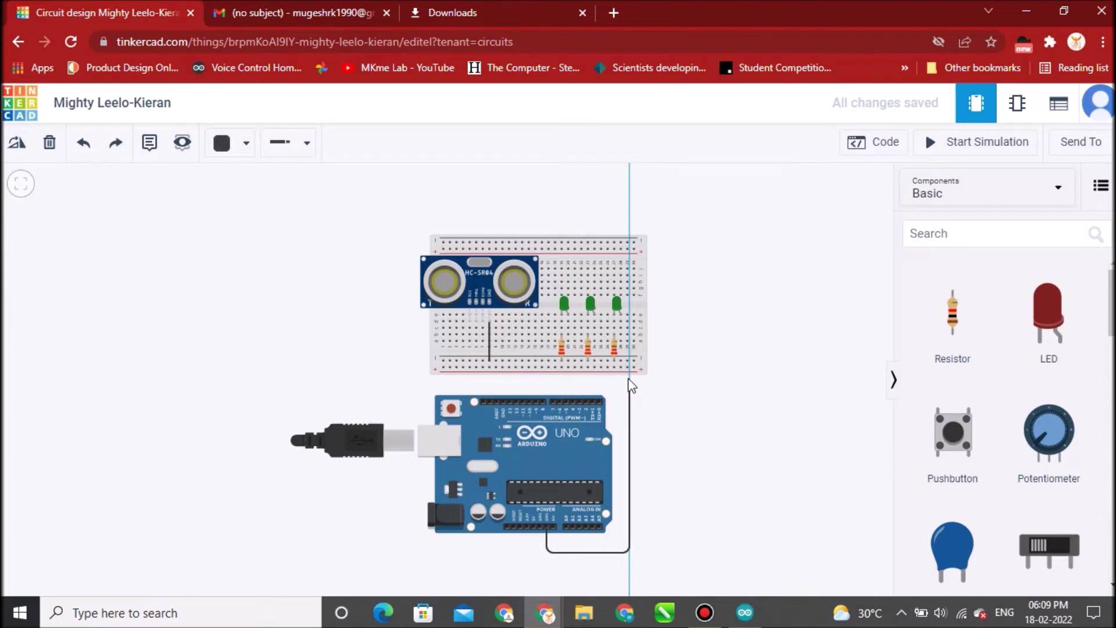
{"action": "left_click", "coordinate": [627, 360]}
{"action": "left_click_drag", "start_coordinate": [625, 362], "coordinate": [627, 361]}
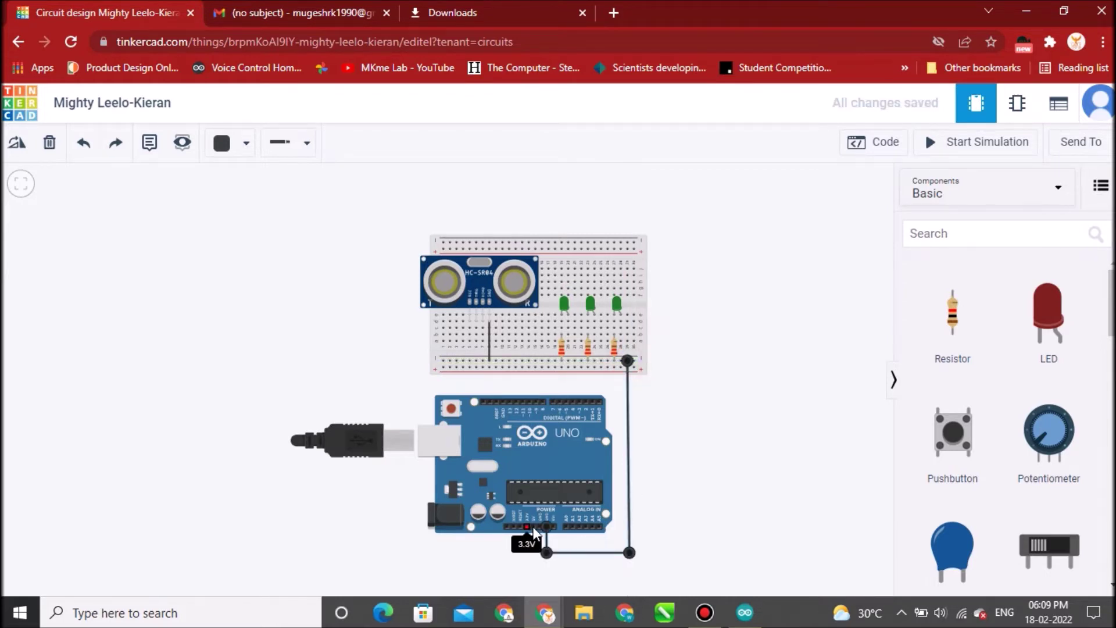
Set the wire color to Red and wire the ultrasonic sensor's VCC pin column to the lower positive rail
{"action": "left_click", "coordinate": [290, 248]}
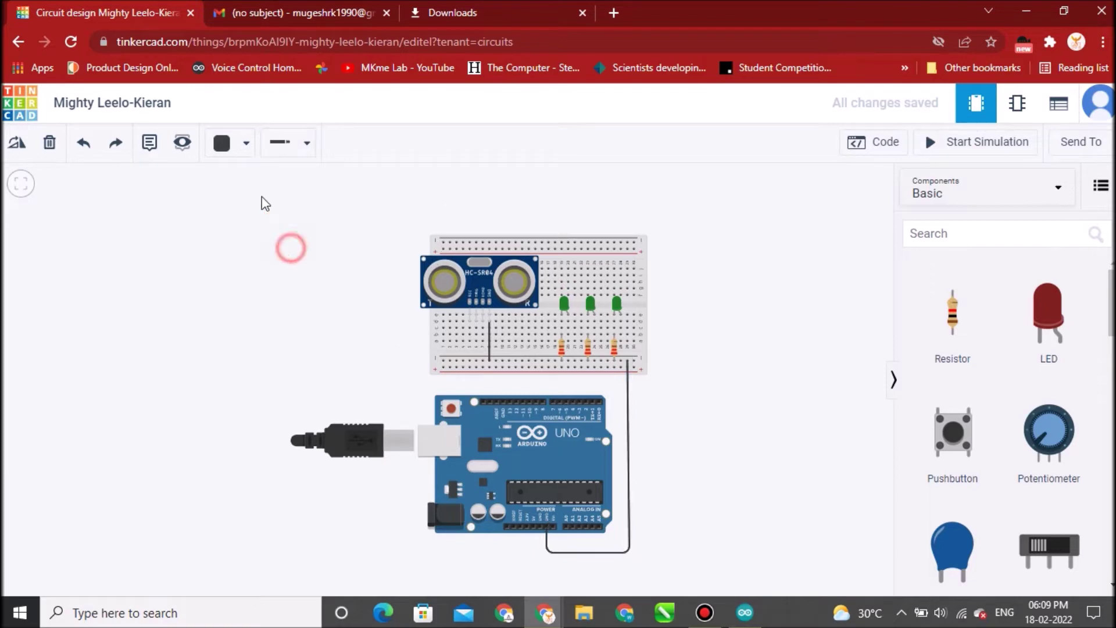
{"action": "left_click", "coordinate": [246, 143]}
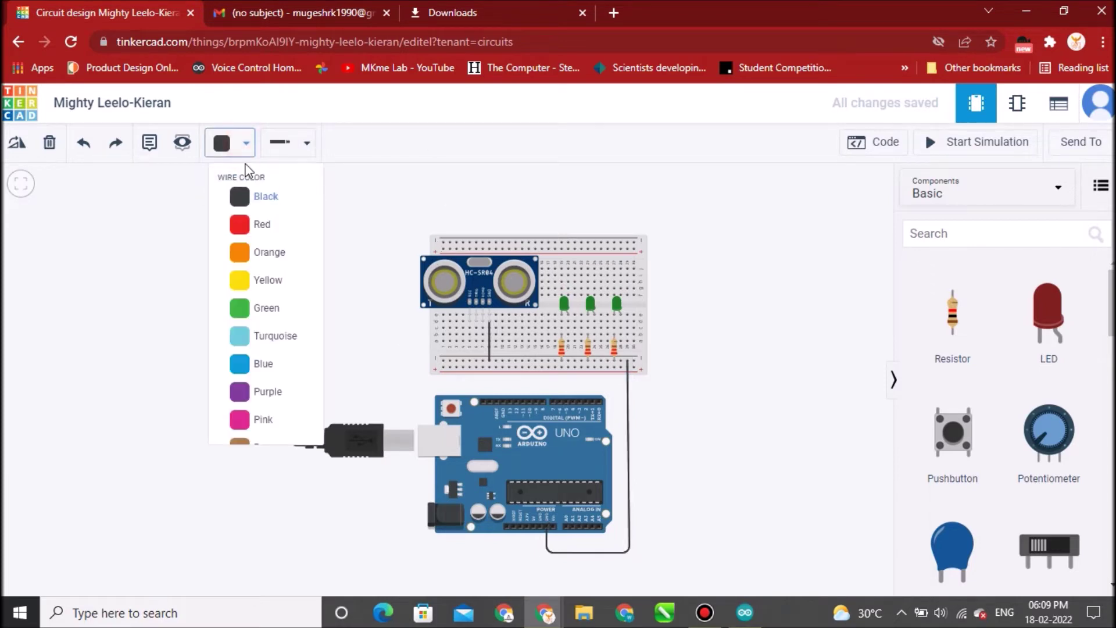
{"action": "left_click", "coordinate": [260, 226]}
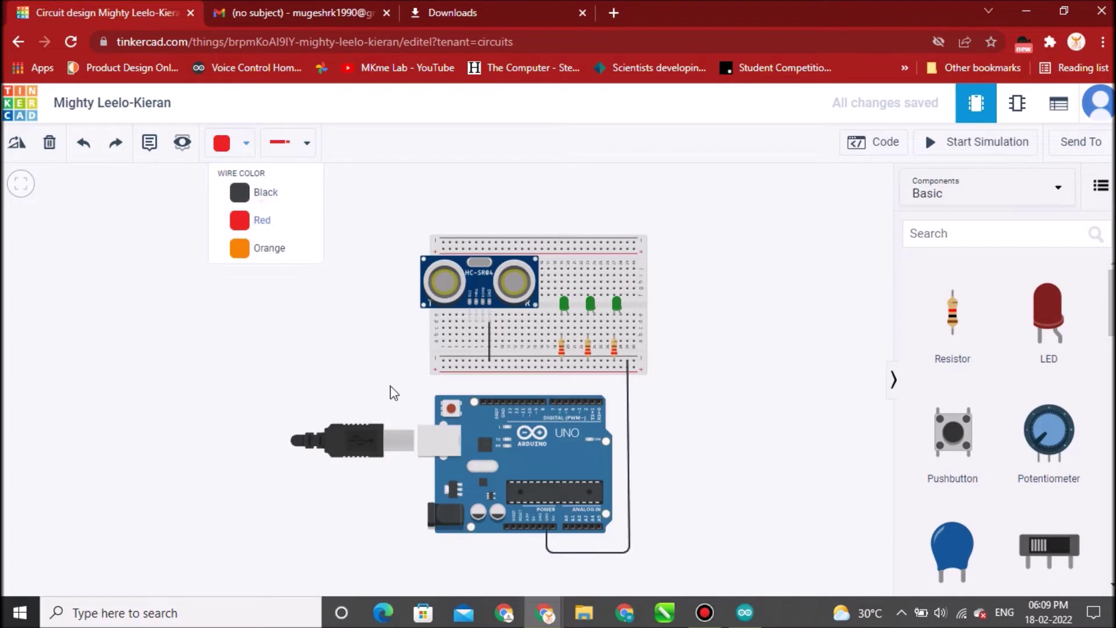
{"action": "left_click", "coordinate": [470, 321]}
{"action": "left_click", "coordinate": [467, 369]}
{"action": "left_click_drag", "start_coordinate": [468, 369], "coordinate": [470, 368]}
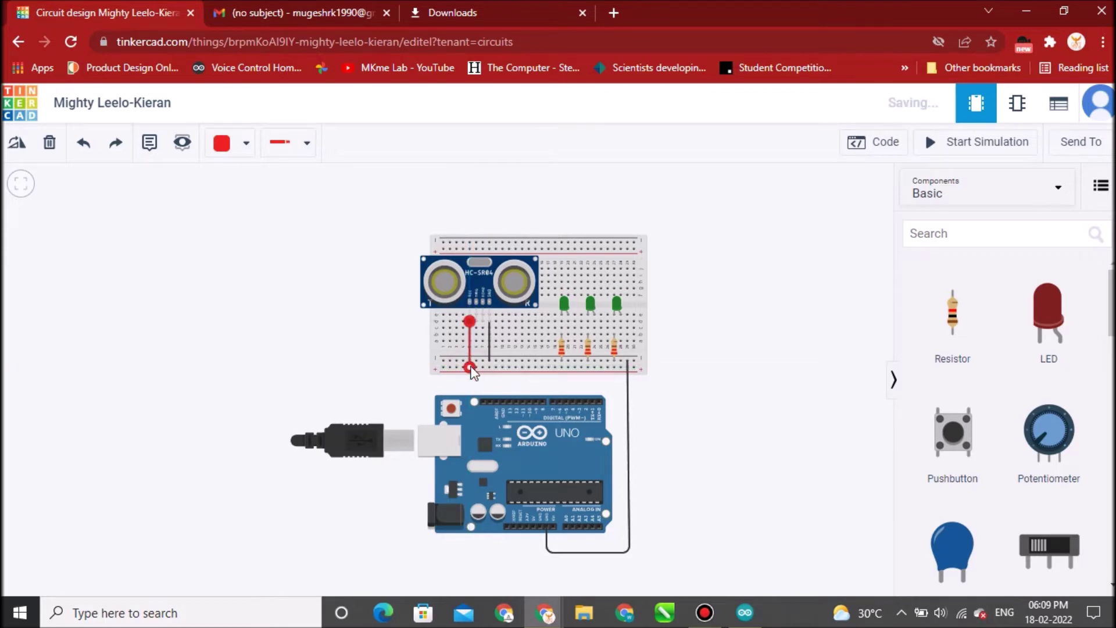
Run a red wire from the Arduino's 5V pin around the board's right side to the breadboard's lower positive rail
{"action": "left_click", "coordinate": [531, 527]}
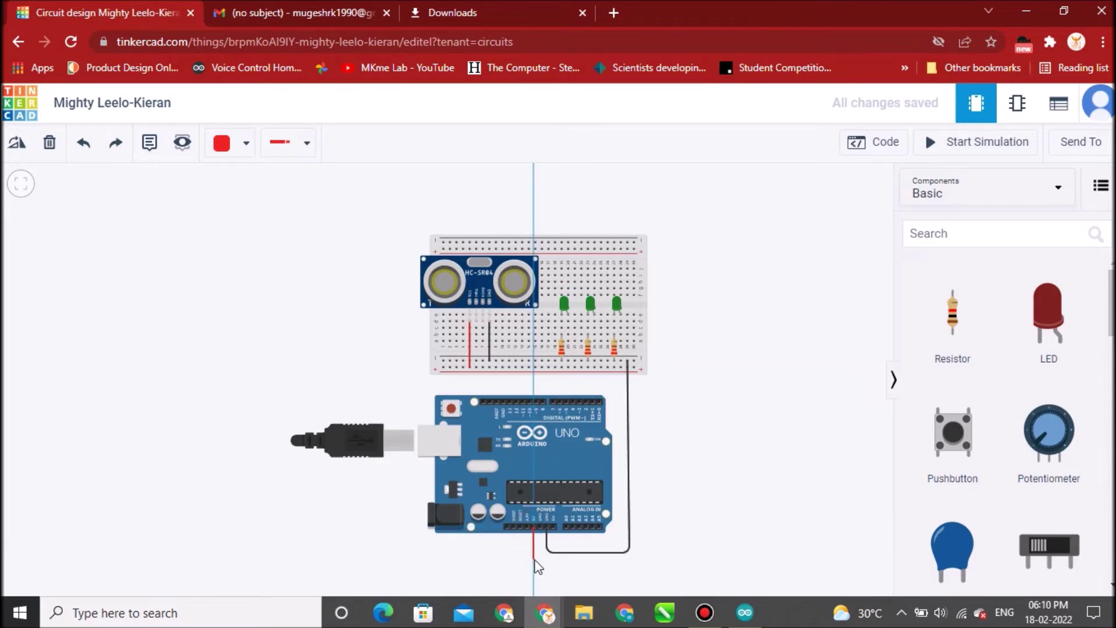
{"action": "left_click", "coordinate": [535, 560]}
{"action": "left_click", "coordinate": [637, 565]}
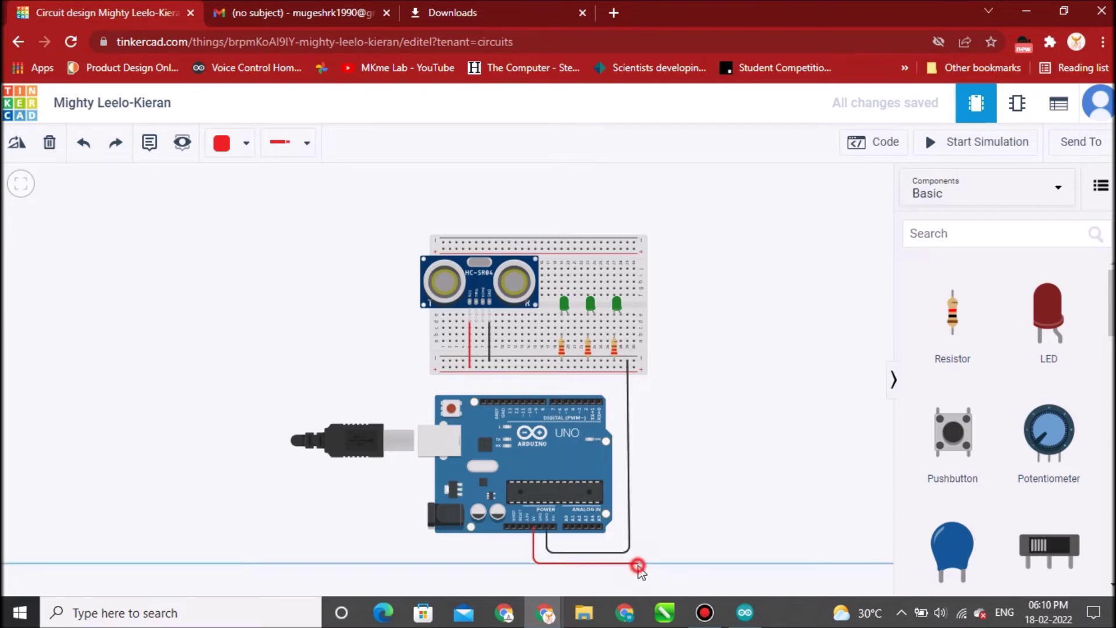
{"action": "left_click", "coordinate": [634, 366]}
{"action": "left_click", "coordinate": [633, 366]}
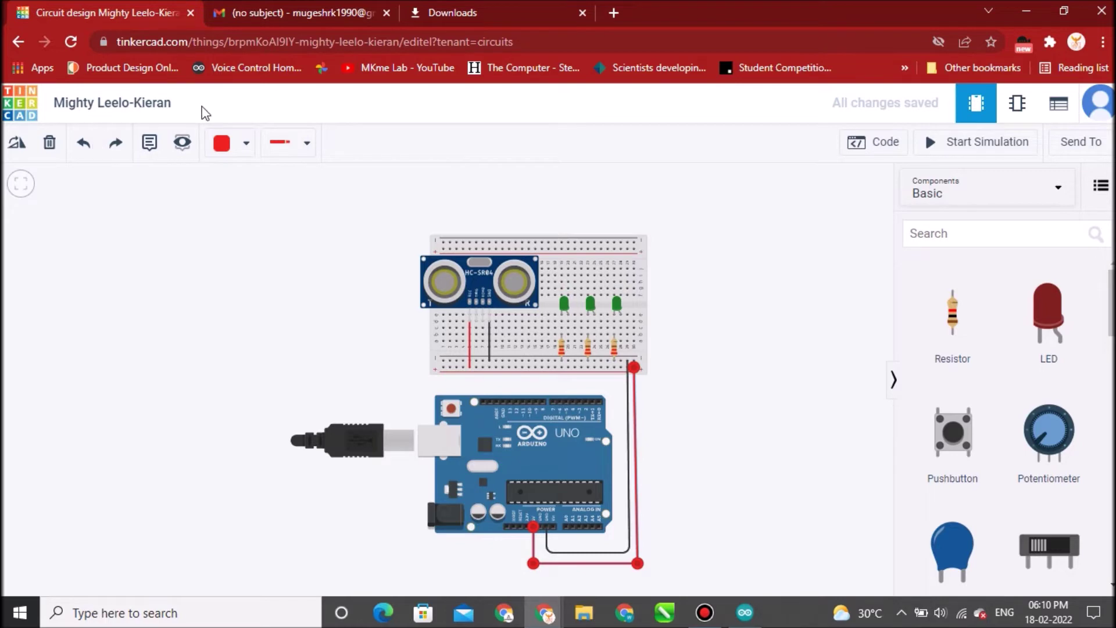
{"action": "left_click", "coordinate": [246, 147]}
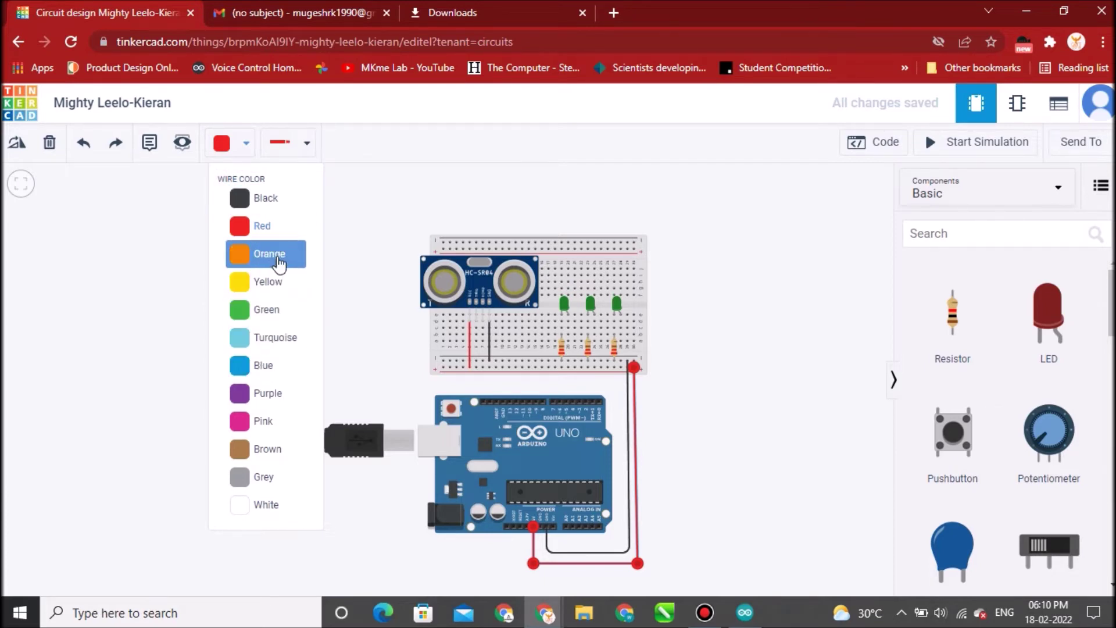
{"action": "left_click", "coordinate": [272, 281]}
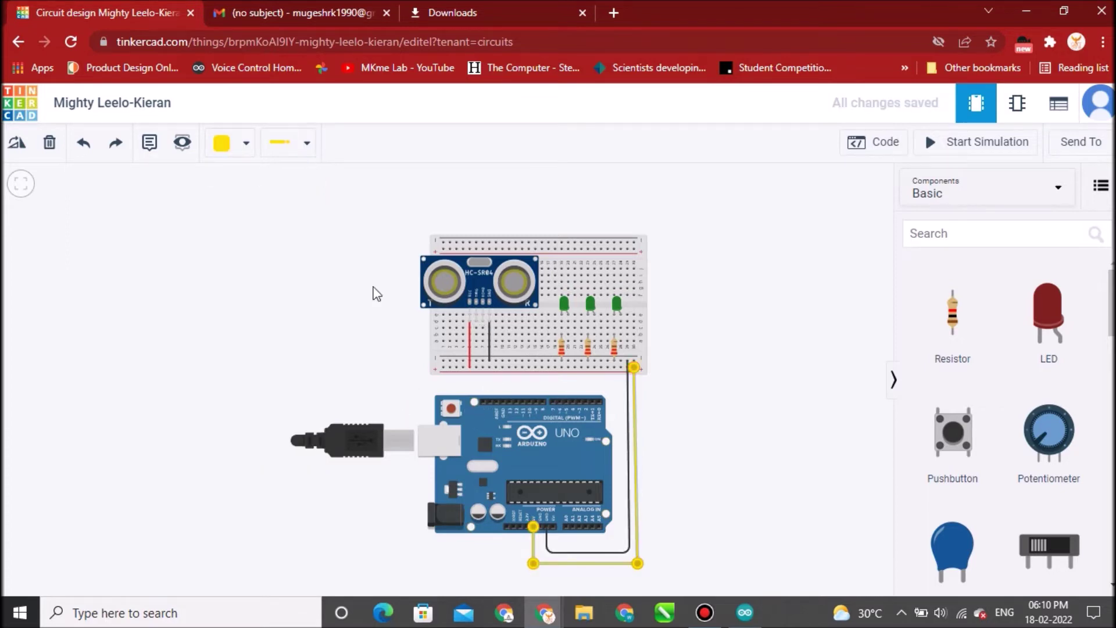
{"action": "left_click", "coordinate": [247, 147]}
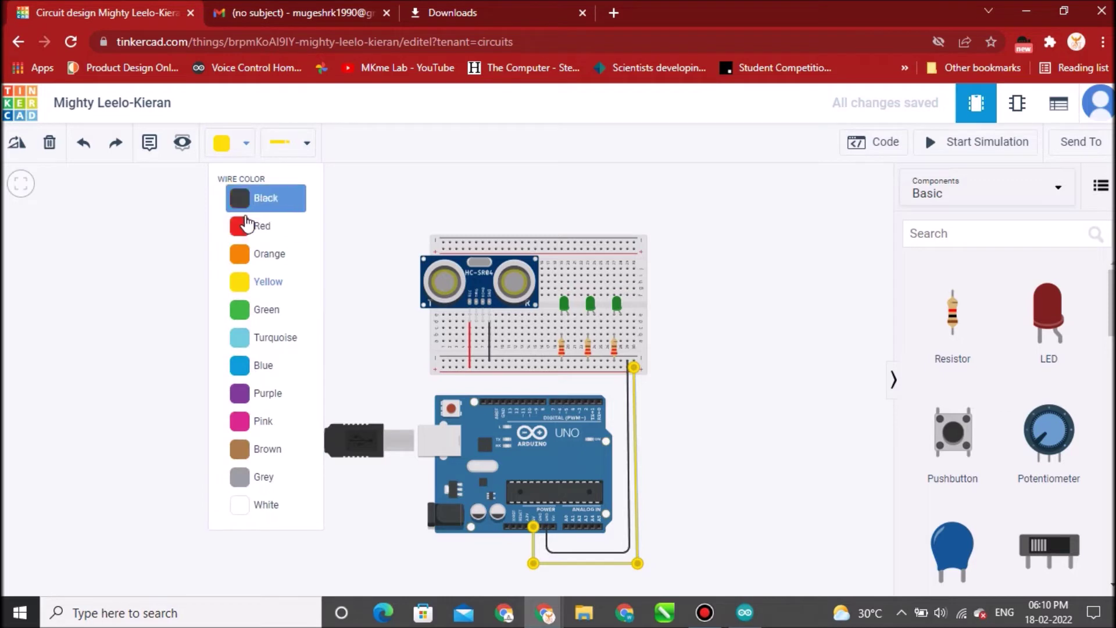
{"action": "left_click", "coordinate": [241, 224]}
{"action": "left_click", "coordinate": [349, 316]}
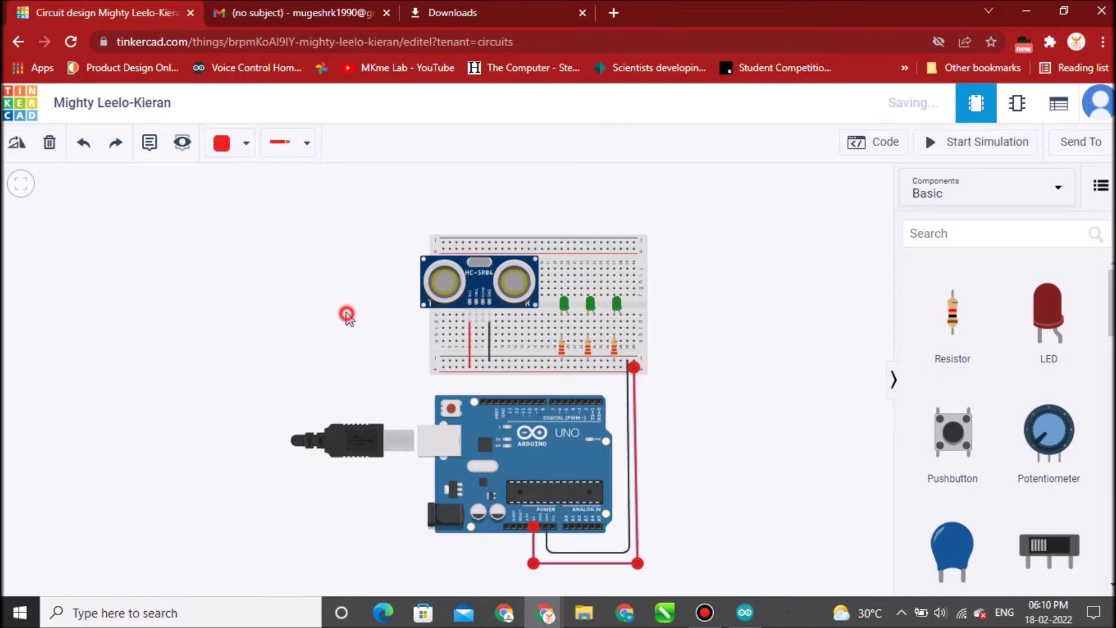
Set the wire color to Yellow and wire the ultrasonic sensor's Trigger pin column to Arduino digital pin 7
{"action": "left_click", "coordinate": [245, 147]}
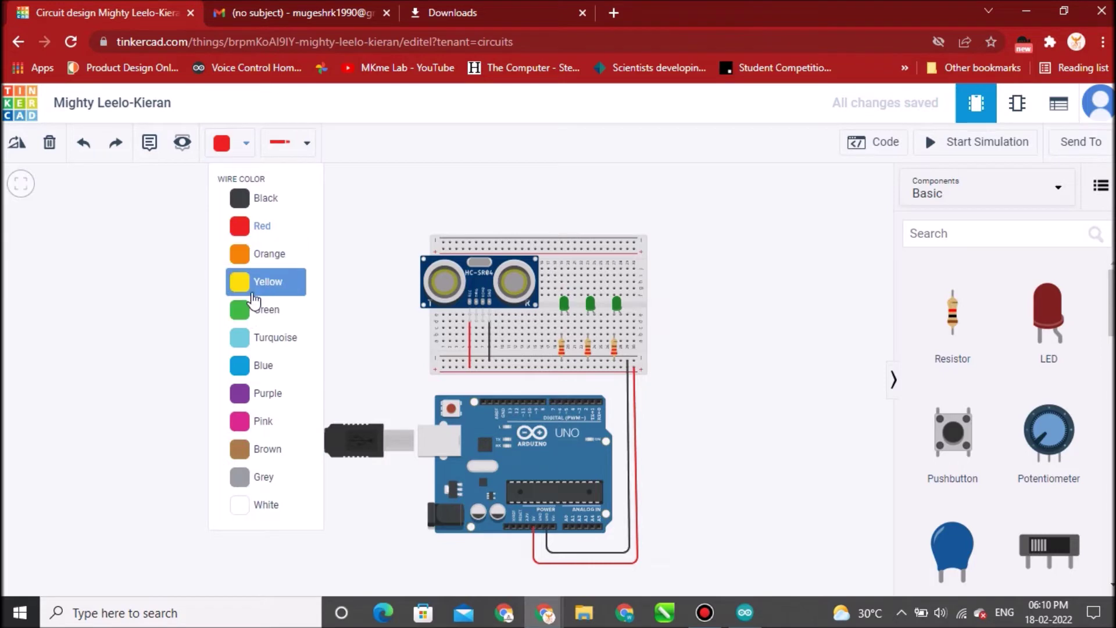
{"action": "left_click", "coordinate": [252, 293]}
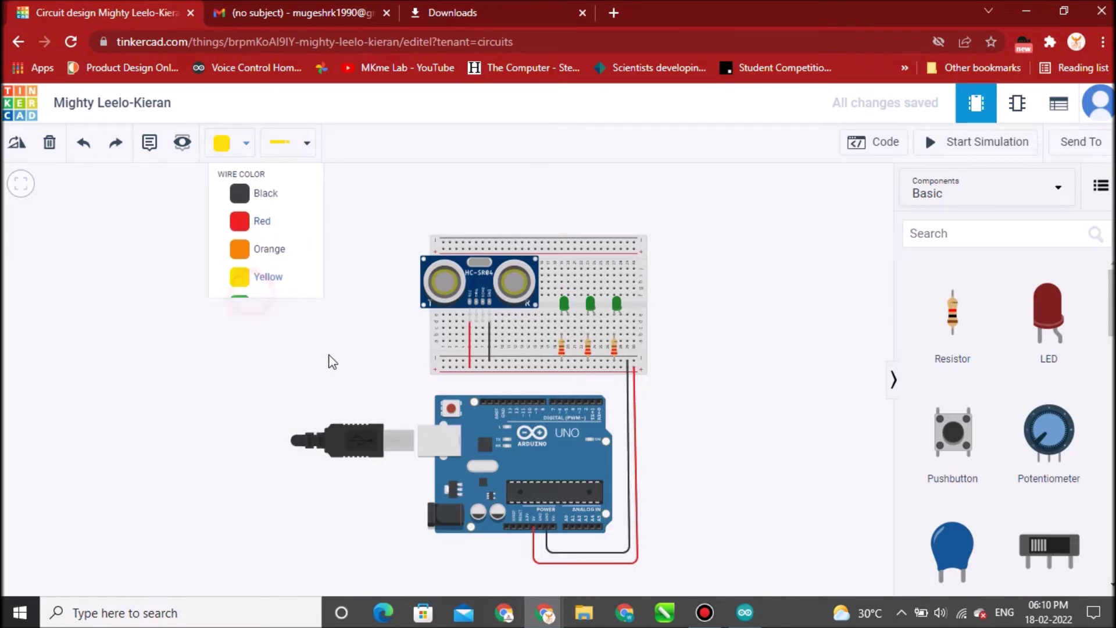
{"action": "left_click", "coordinate": [476, 321]}
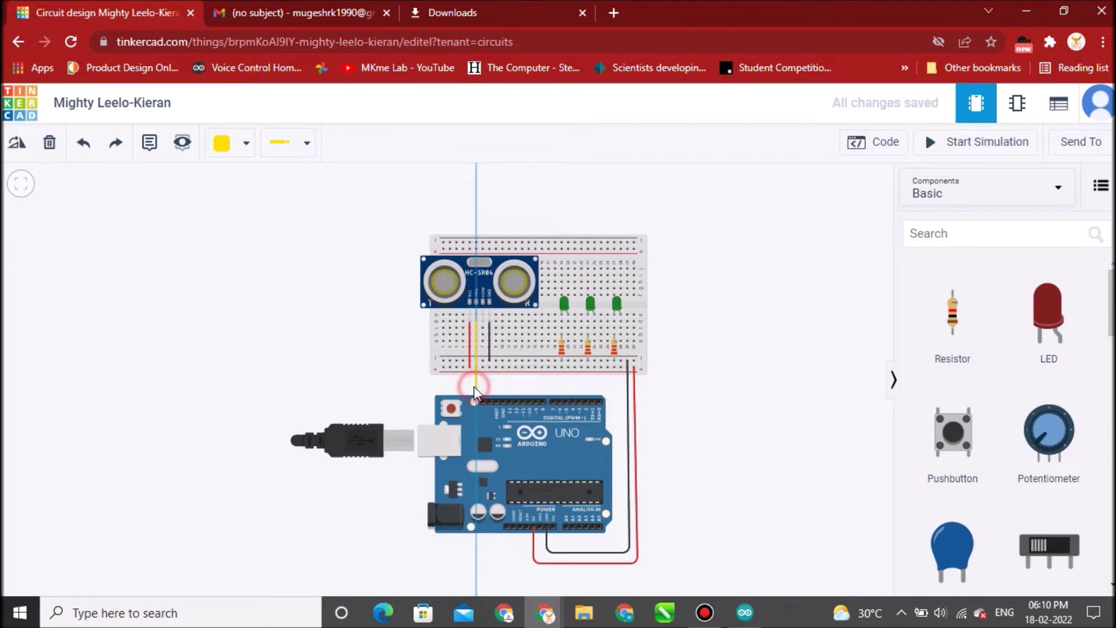
{"action": "left_click", "coordinate": [475, 387]}
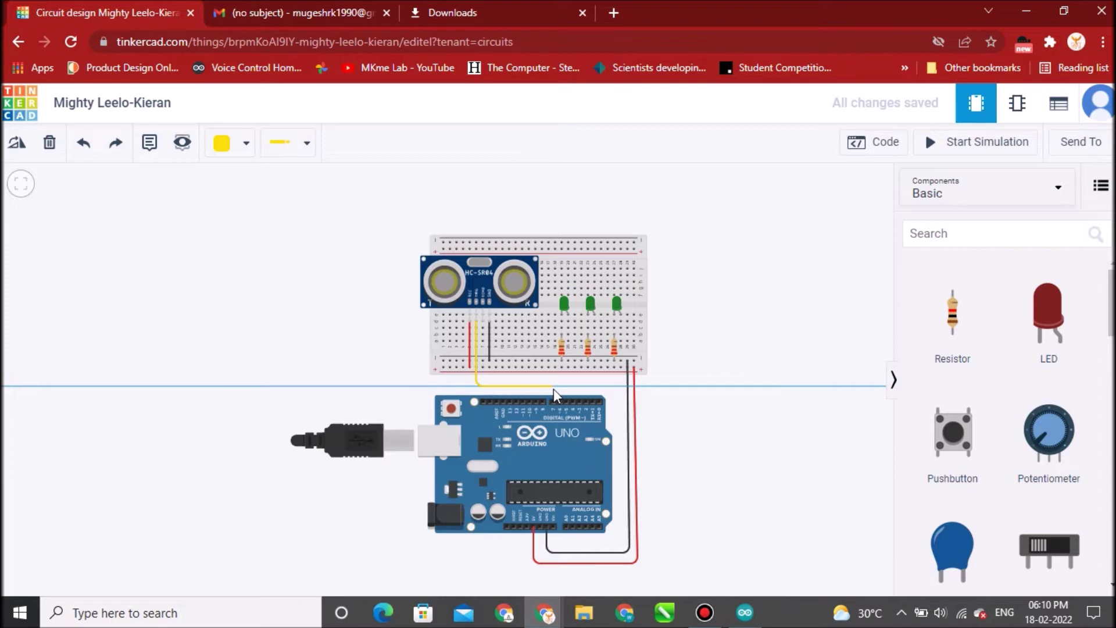
{"action": "left_click", "coordinate": [553, 390]}
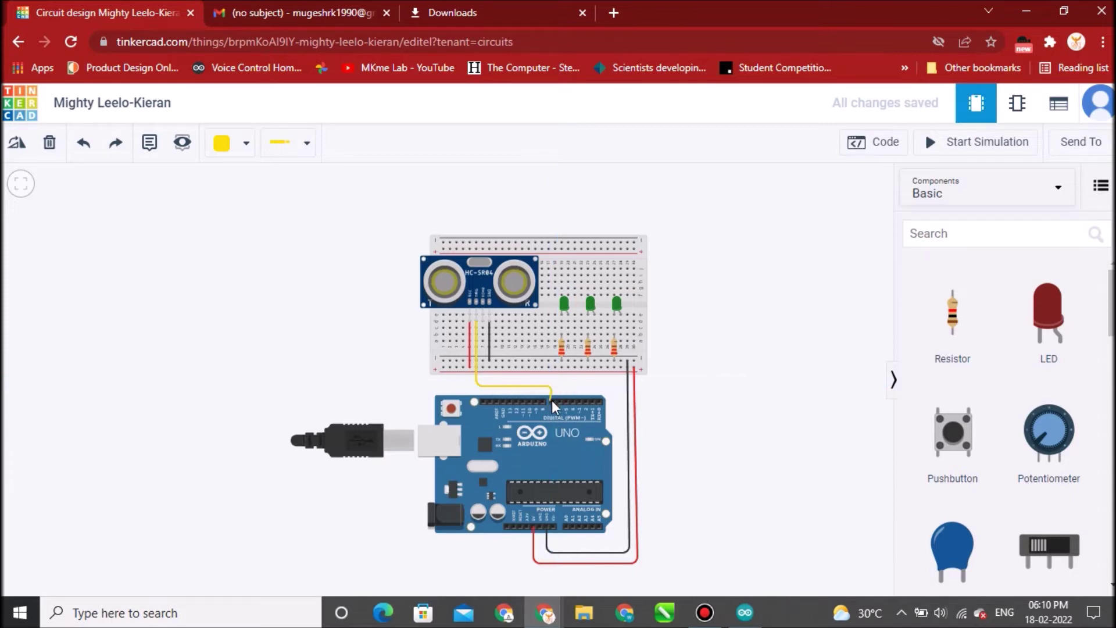
{"action": "left_click", "coordinate": [552, 400]}
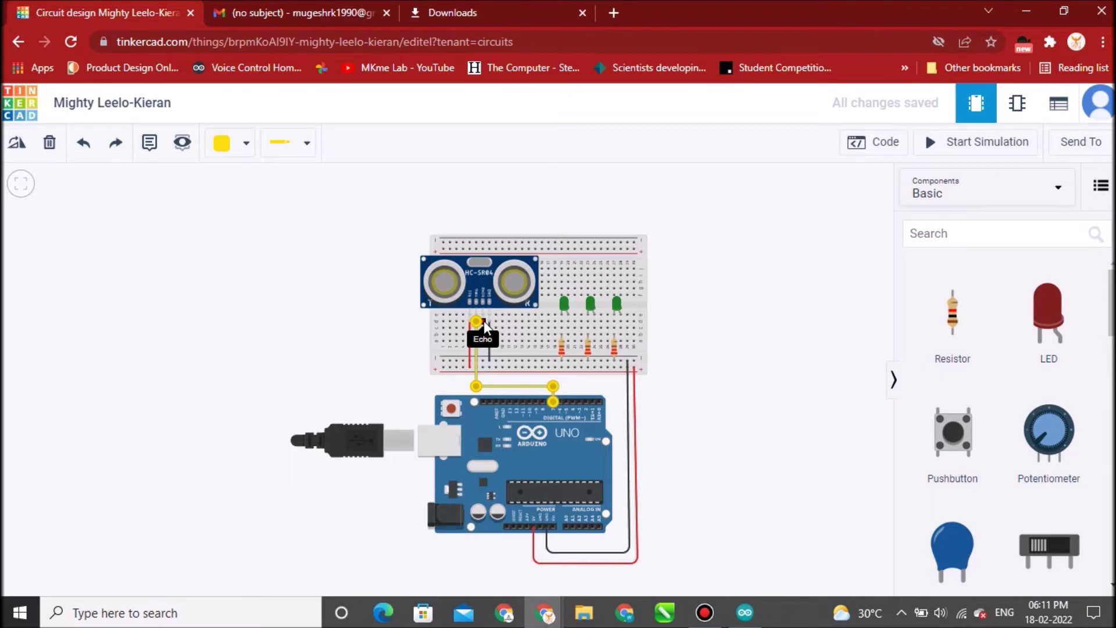
Run a second yellow wire from the ultrasonic sensor's Echo pin column to Arduino digital pin 6
{"action": "left_click_drag", "start_coordinate": [483, 321], "coordinate": [483, 358]}
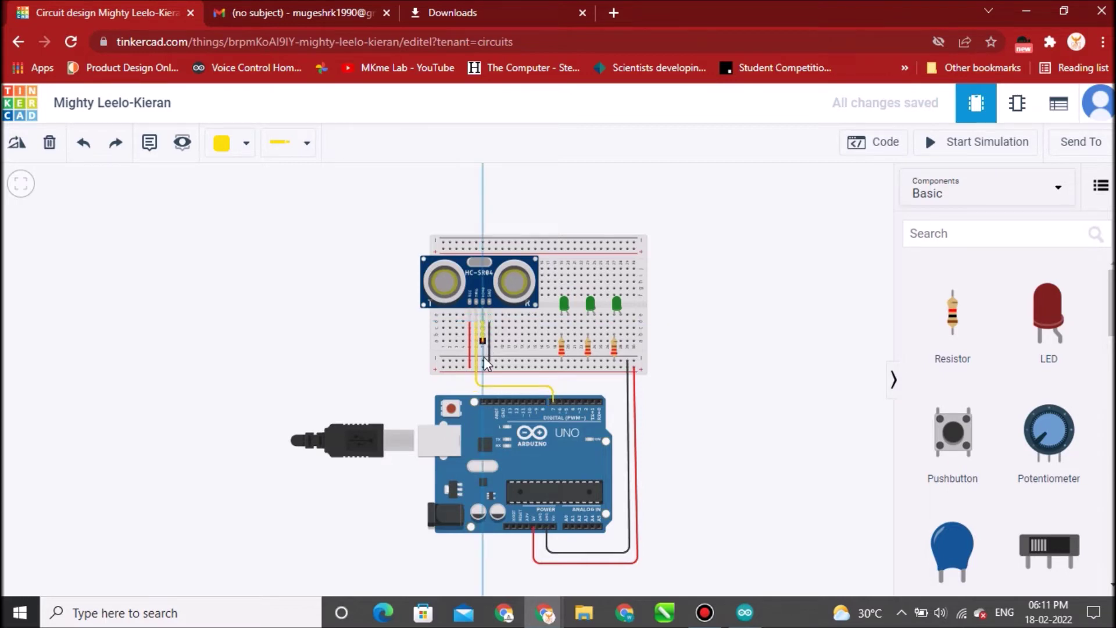
{"action": "left_click", "coordinate": [484, 379]}
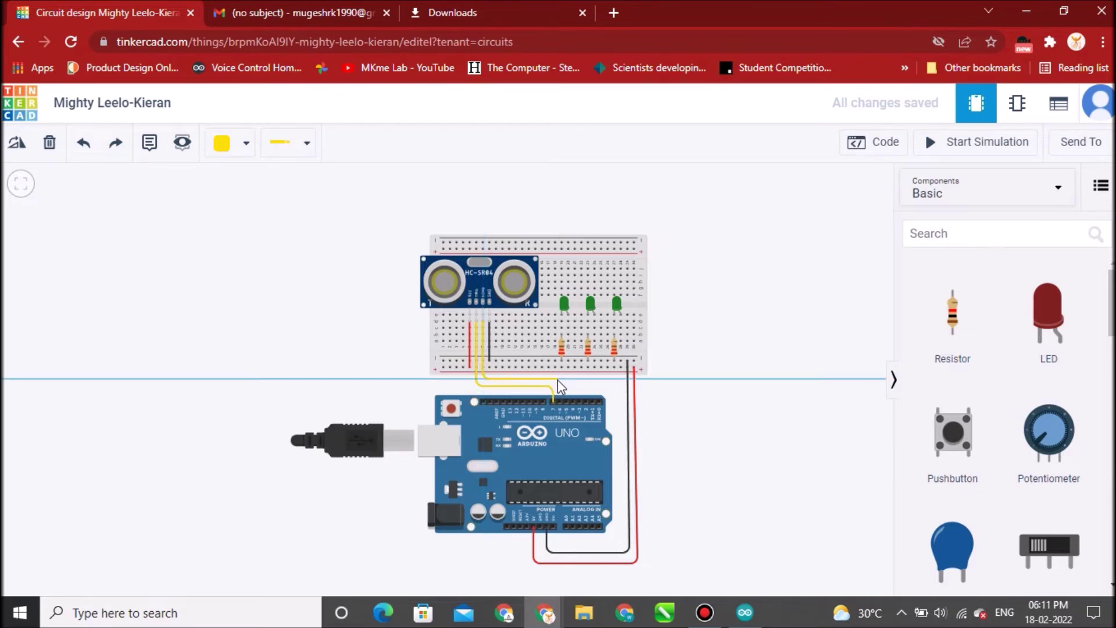
{"action": "left_click", "coordinate": [558, 381]}
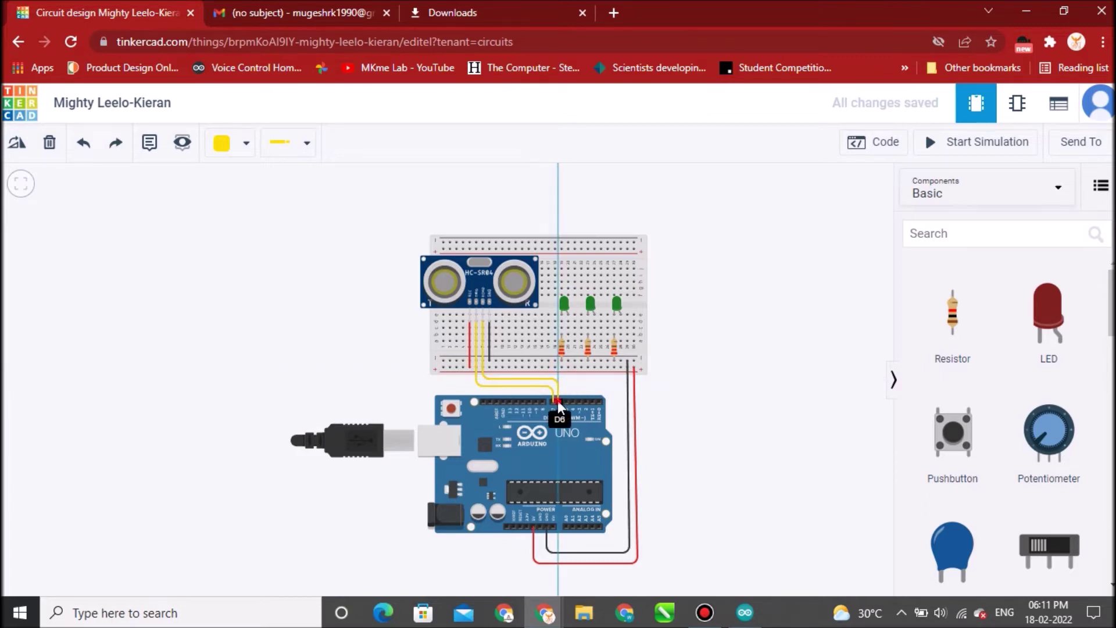
{"action": "left_click", "coordinate": [557, 400]}
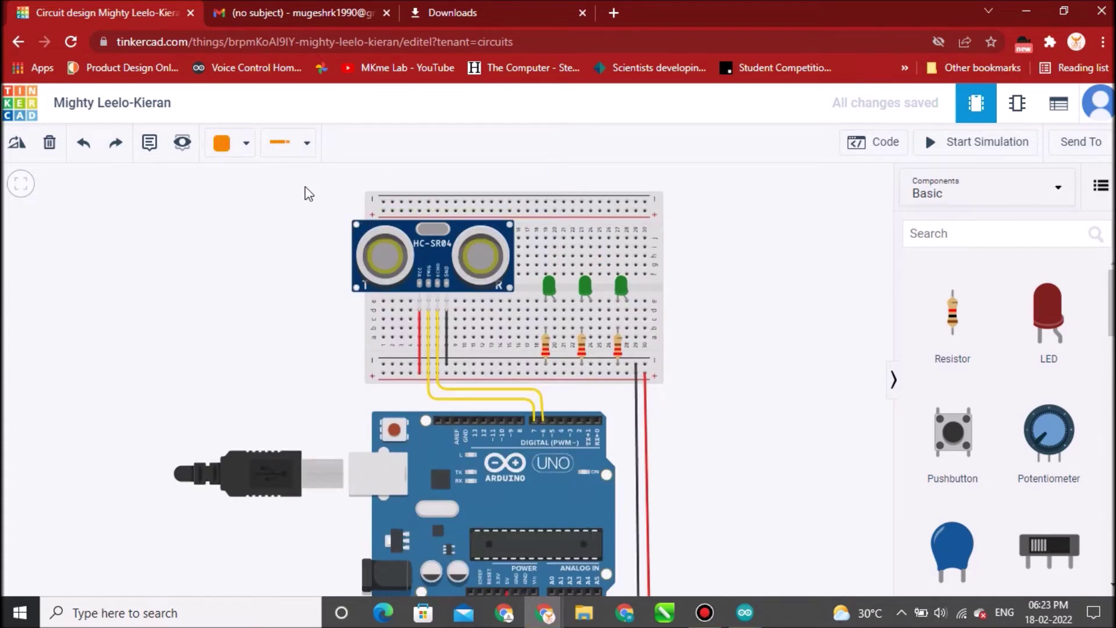
Connect the leftmost LED's anode to Arduino digital pin 5 and the middle LED's anode to pin 4 with orange wires
{"action": "left_click", "coordinate": [556, 302]}
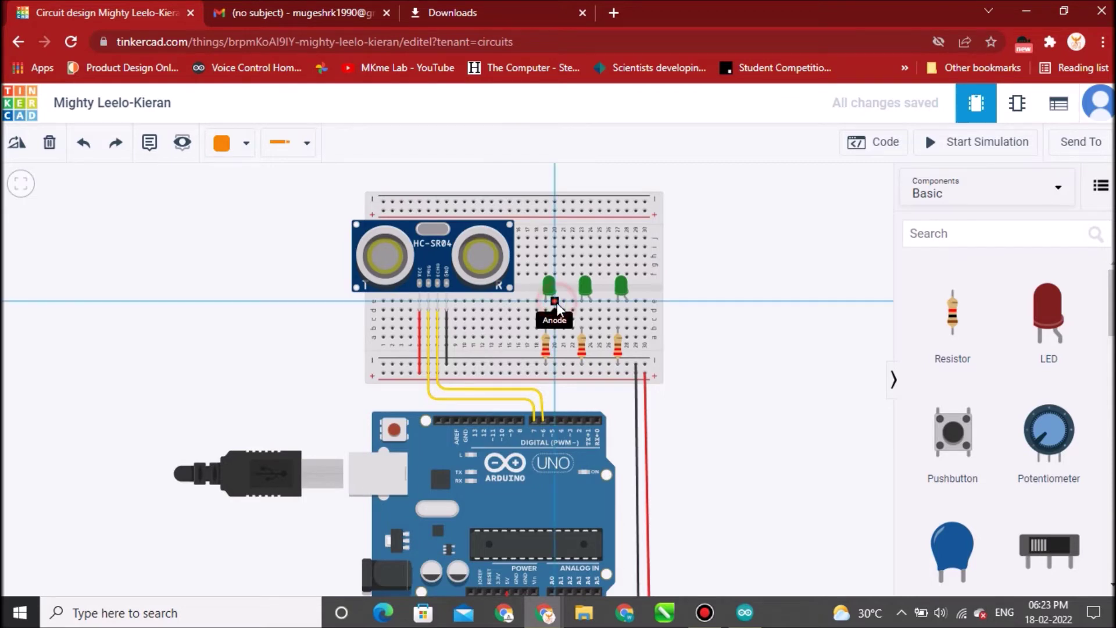
{"action": "left_click", "coordinate": [551, 417]}
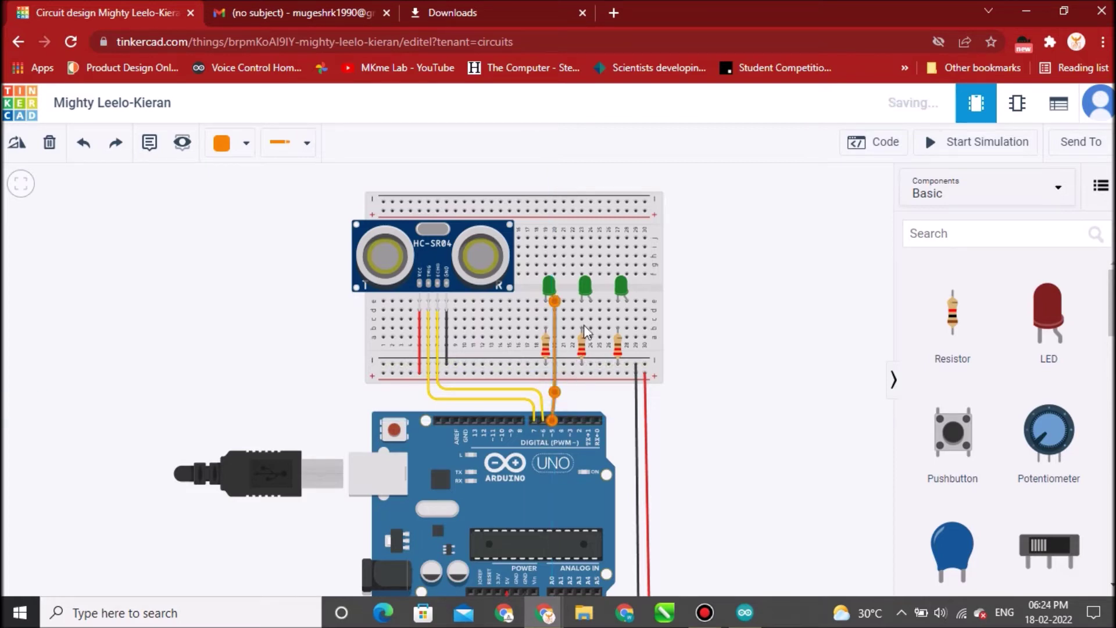
{"action": "left_click", "coordinate": [590, 304]}
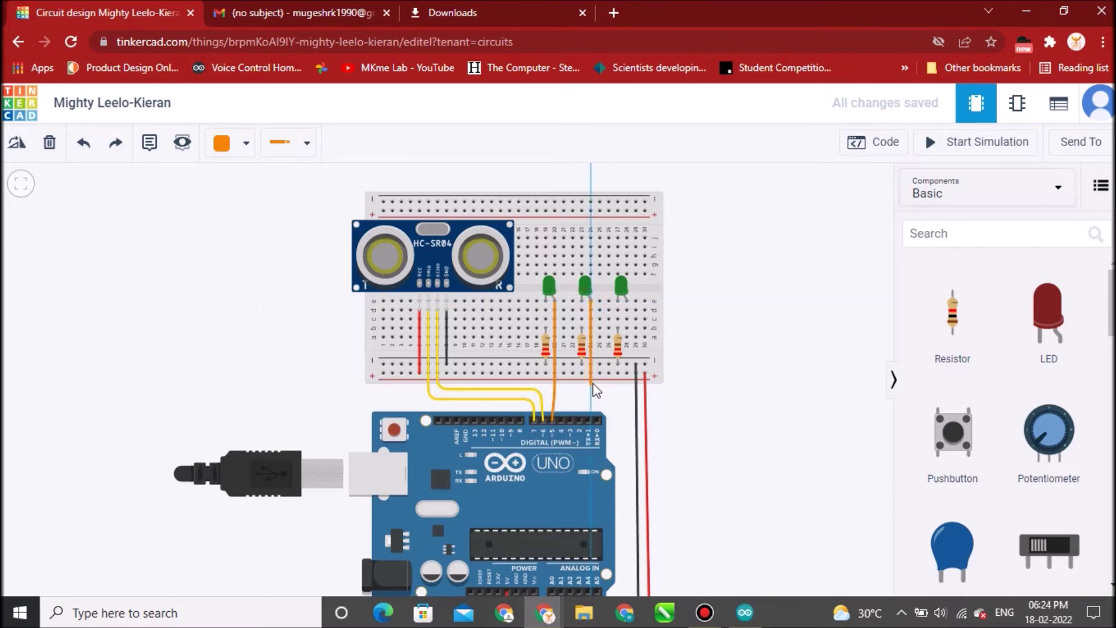
{"action": "left_click", "coordinate": [591, 383]}
{"action": "left_click", "coordinate": [559, 421]}
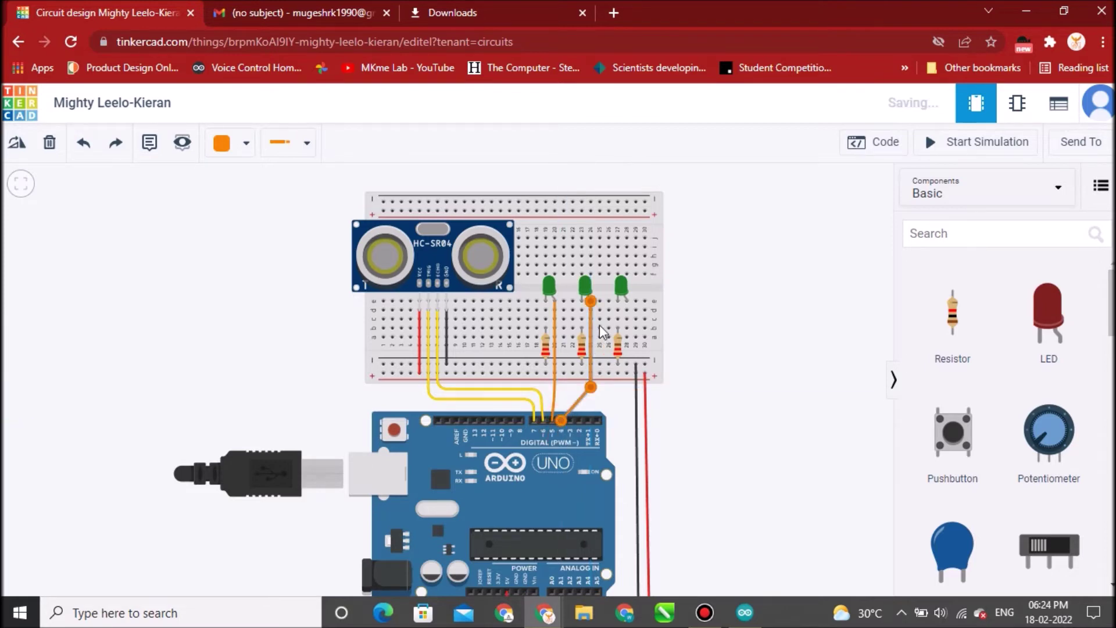
Connect the rightmost LED's anode to Arduino digital pin 3 with an orange wire
{"action": "left_click", "coordinate": [627, 302]}
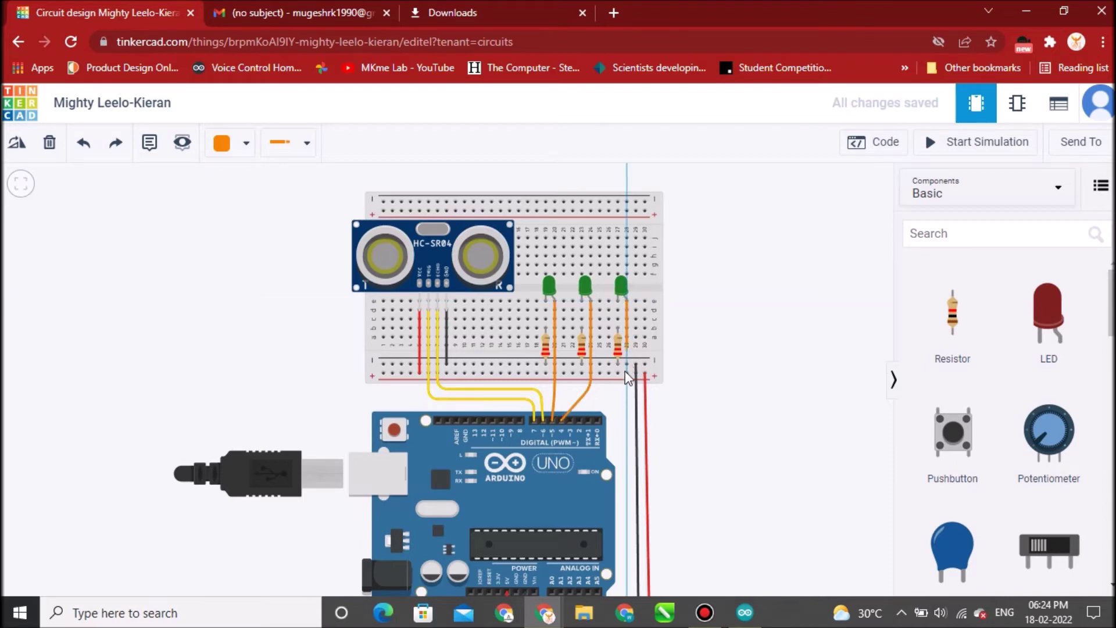
{"action": "left_click", "coordinate": [626, 393]}
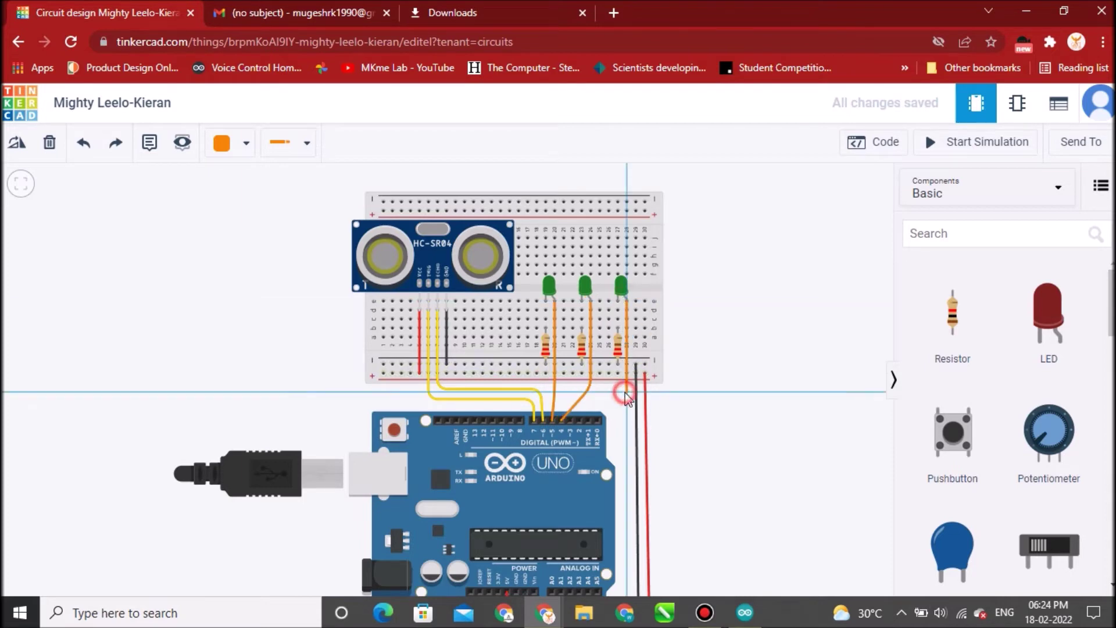
{"action": "left_click", "coordinate": [570, 420]}
{"action": "left_click", "coordinate": [570, 420]}
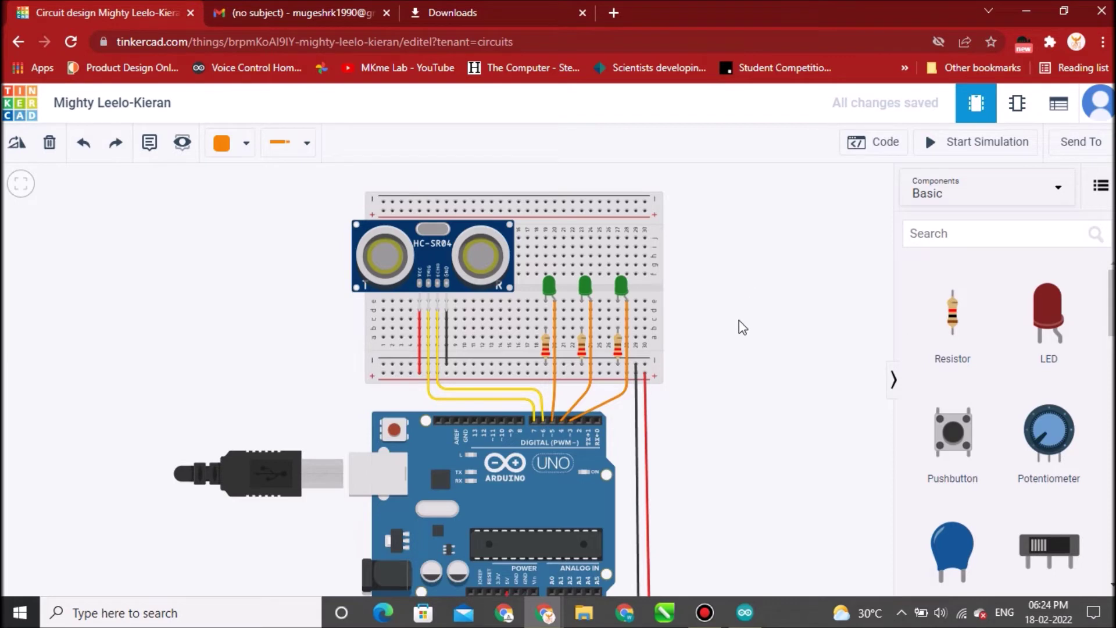
Examine the circuit's connections in the schematic view and open the component list
{"action": "scroll", "coordinate": [738, 321], "scroll_direction": "down", "scroll_amount": 2}
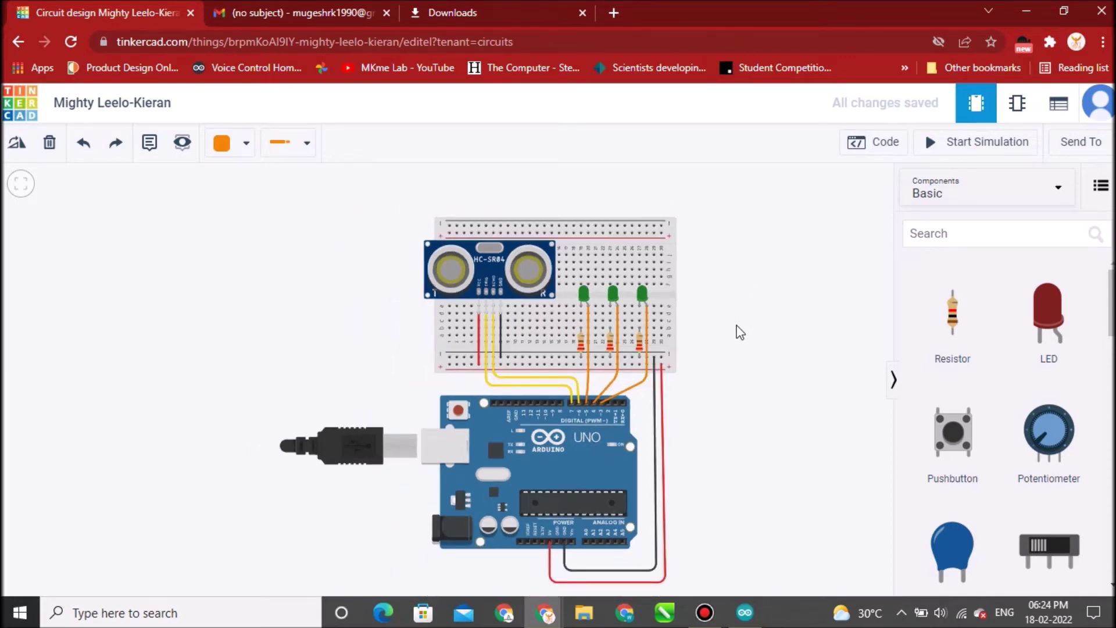
{"action": "scroll", "coordinate": [739, 332], "scroll_direction": "down", "scroll_amount": 1}
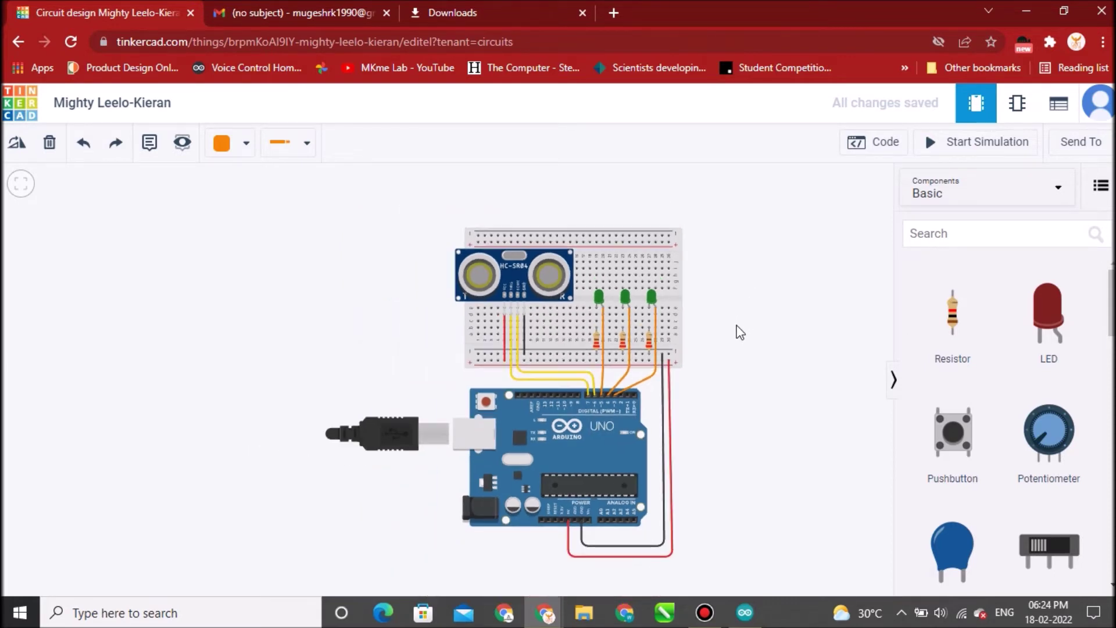
{"action": "left_click", "coordinate": [1017, 103]}
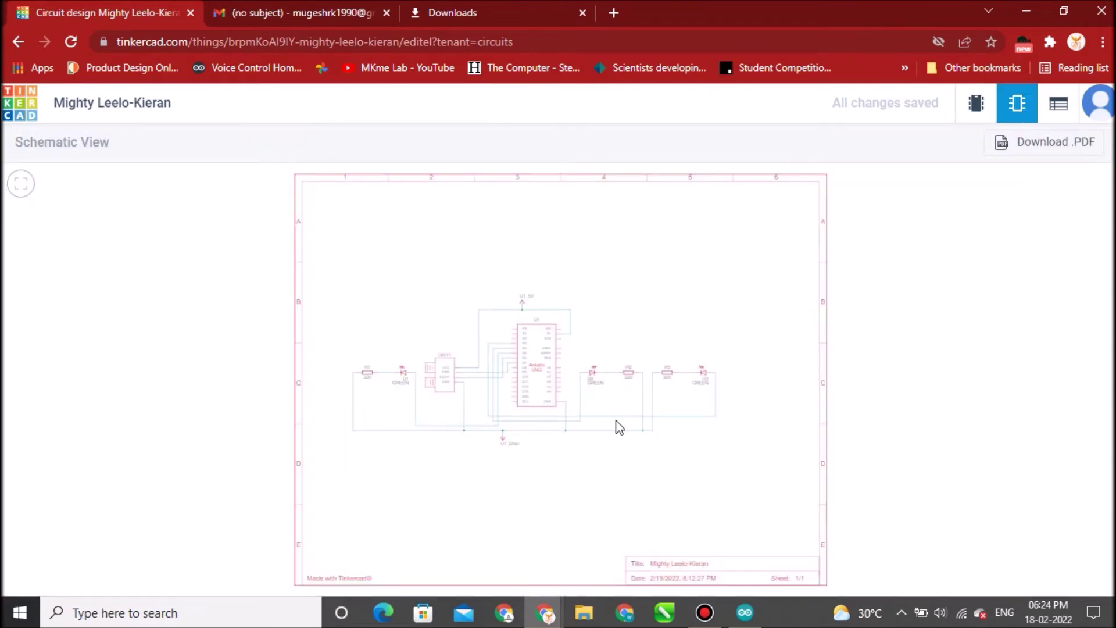
{"action": "scroll", "coordinate": [620, 427], "scroll_direction": "up", "scroll_amount": 5}
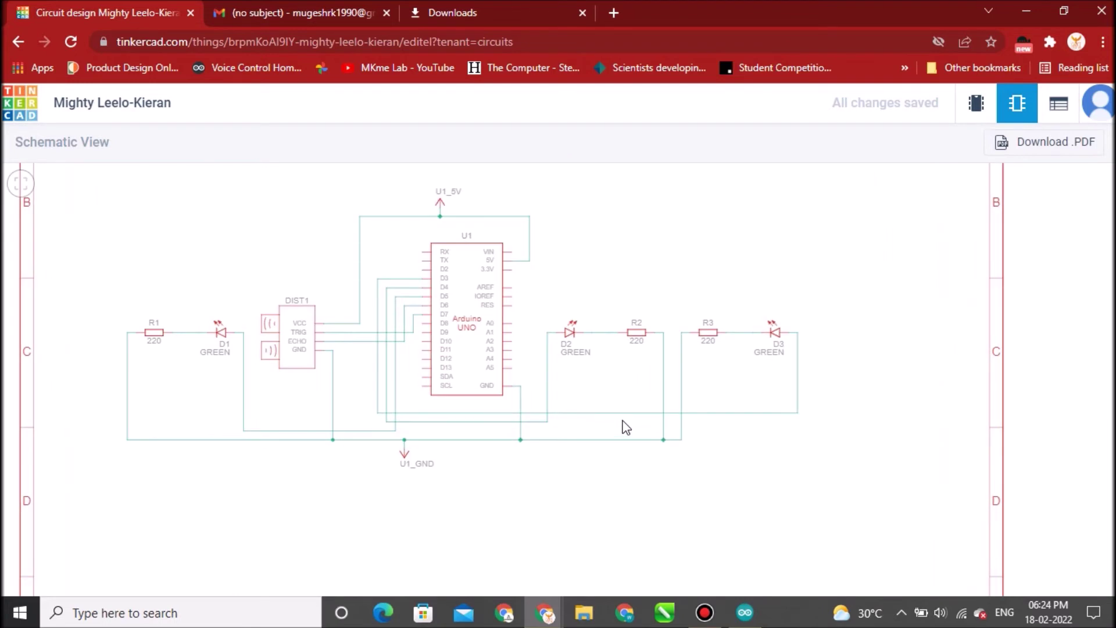
{"action": "scroll", "coordinate": [625, 428], "scroll_direction": "up", "scroll_amount": 1}
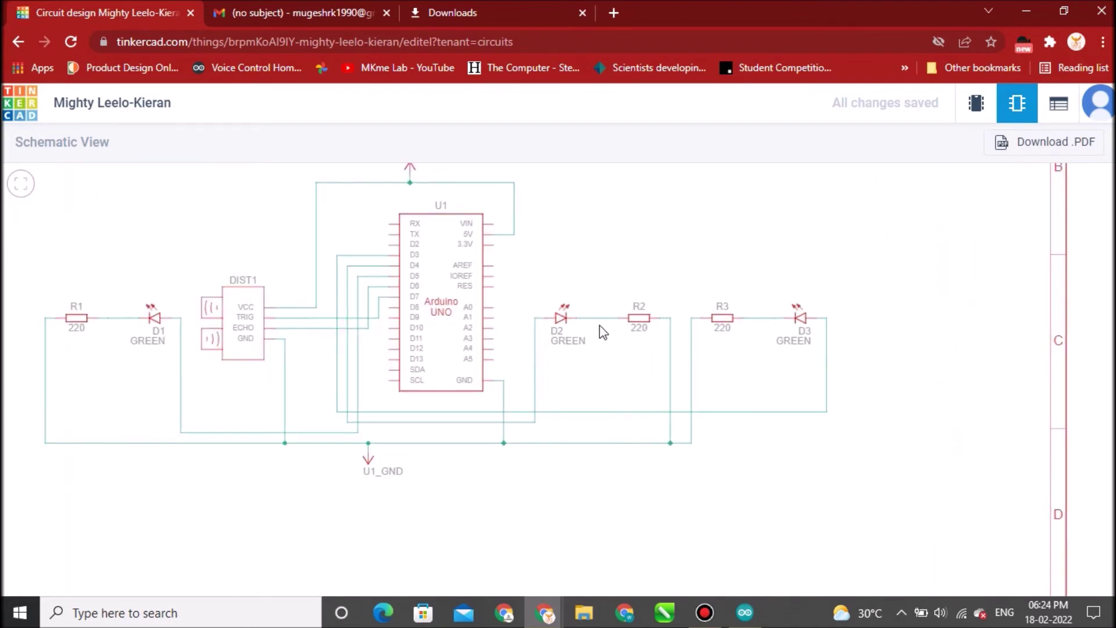
{"action": "left_click_drag", "start_coordinate": [583, 283], "coordinate": [605, 310]}
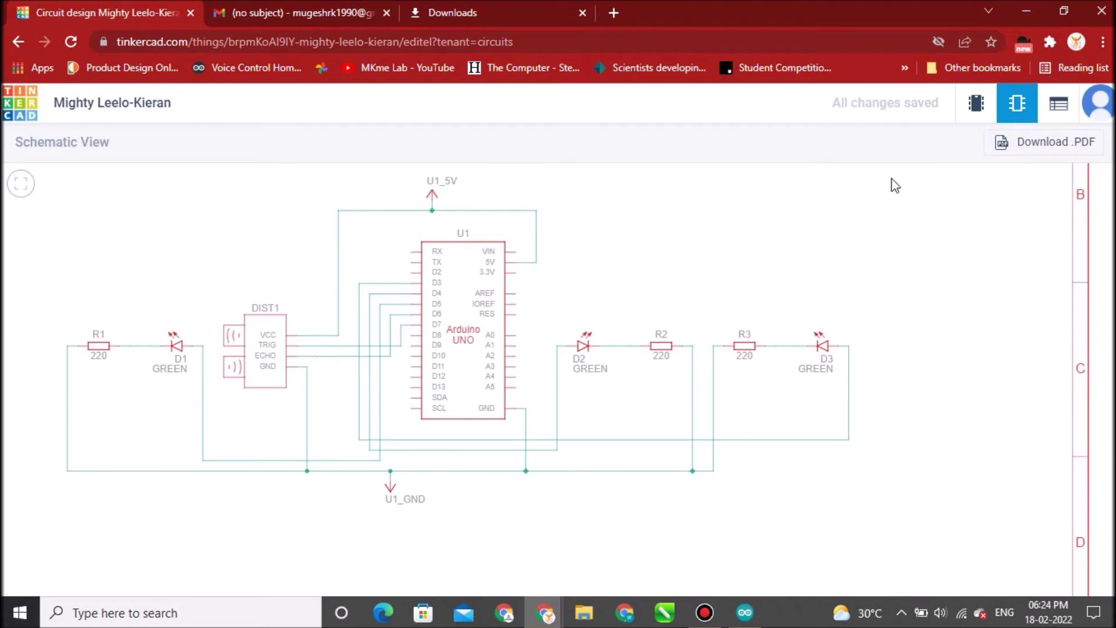
{"action": "left_click", "coordinate": [1057, 111]}
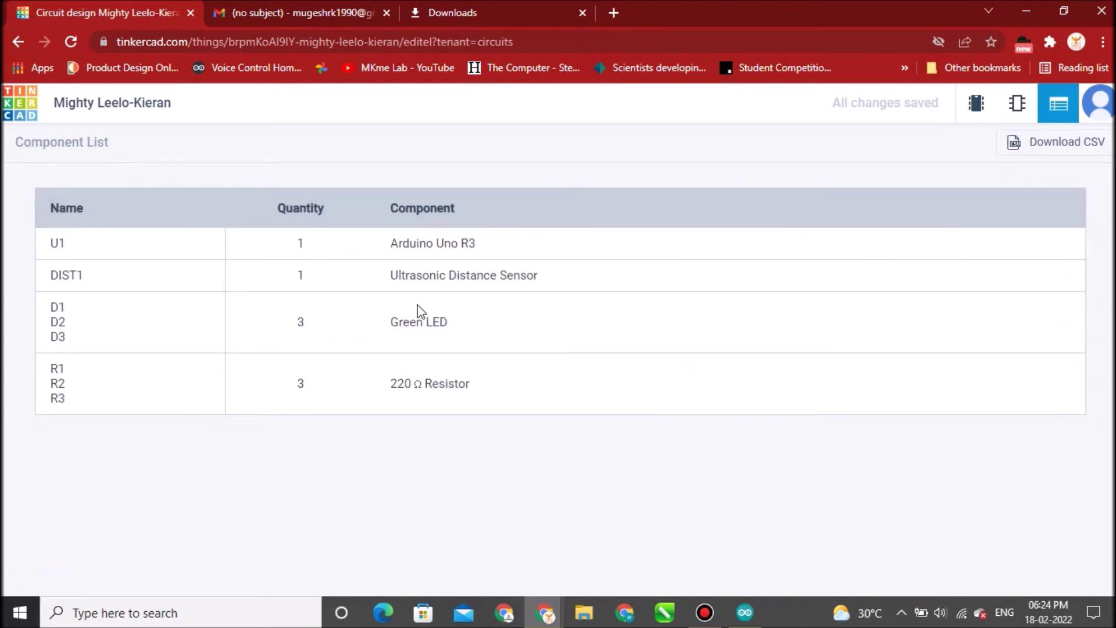
Copy the entire LED_With_Ultrasonic sketch from the Arduino IDE into the Arduino Uno's text code editor in Tinkercad
{"action": "left_click", "coordinate": [977, 103]}
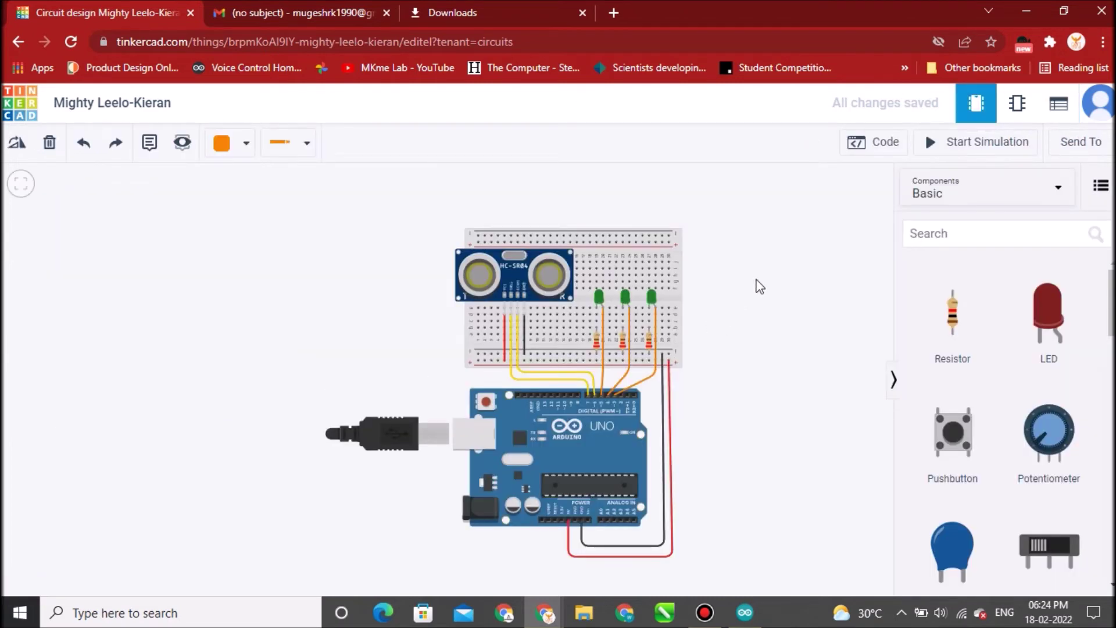
{"action": "left_click", "coordinate": [885, 142]}
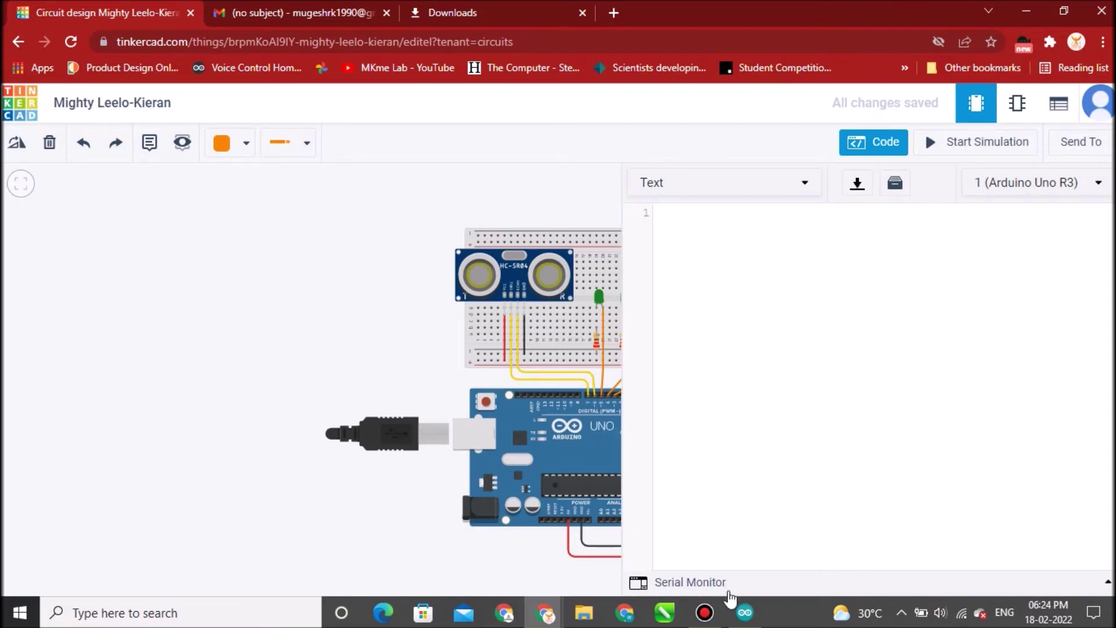
{"action": "left_click", "coordinate": [744, 611]}
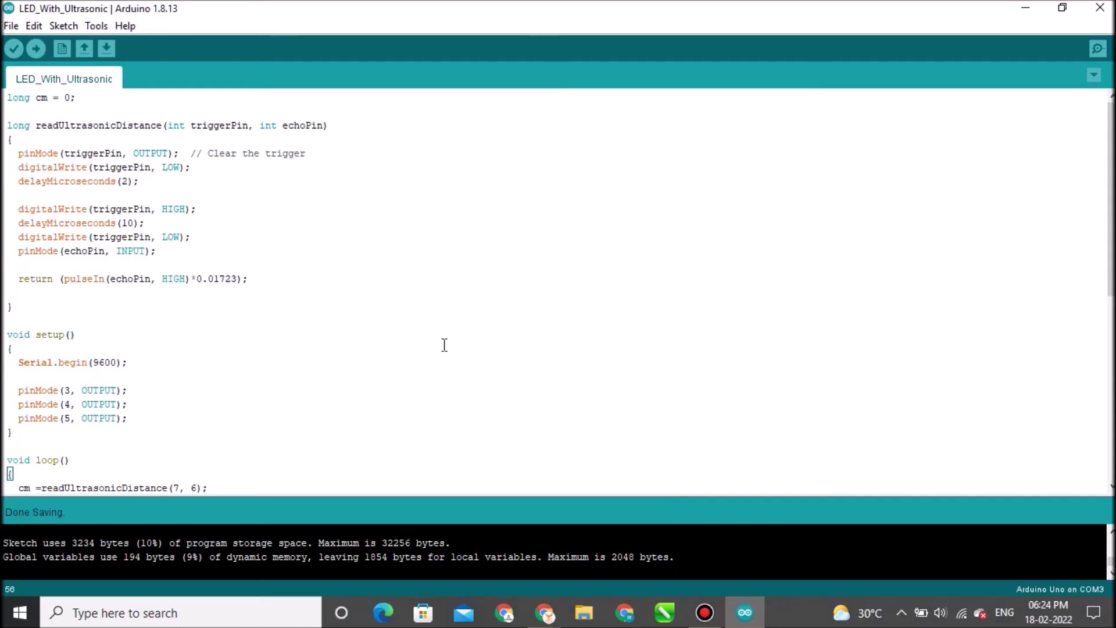
{"action": "key", "text": "ctrl+a"}
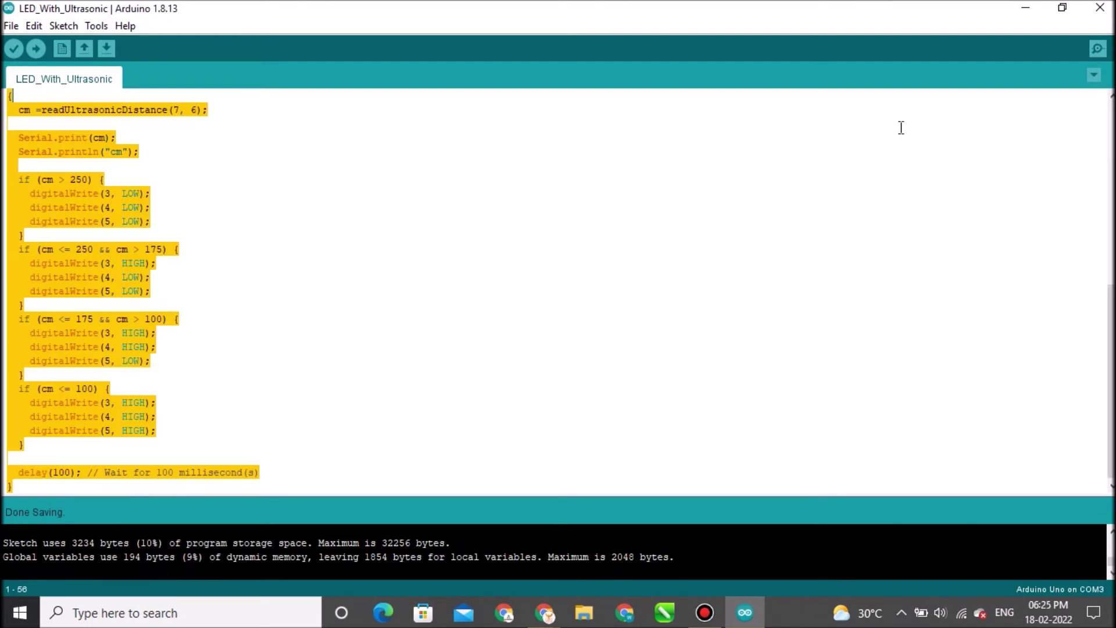
{"action": "left_click", "coordinate": [1028, 11]}
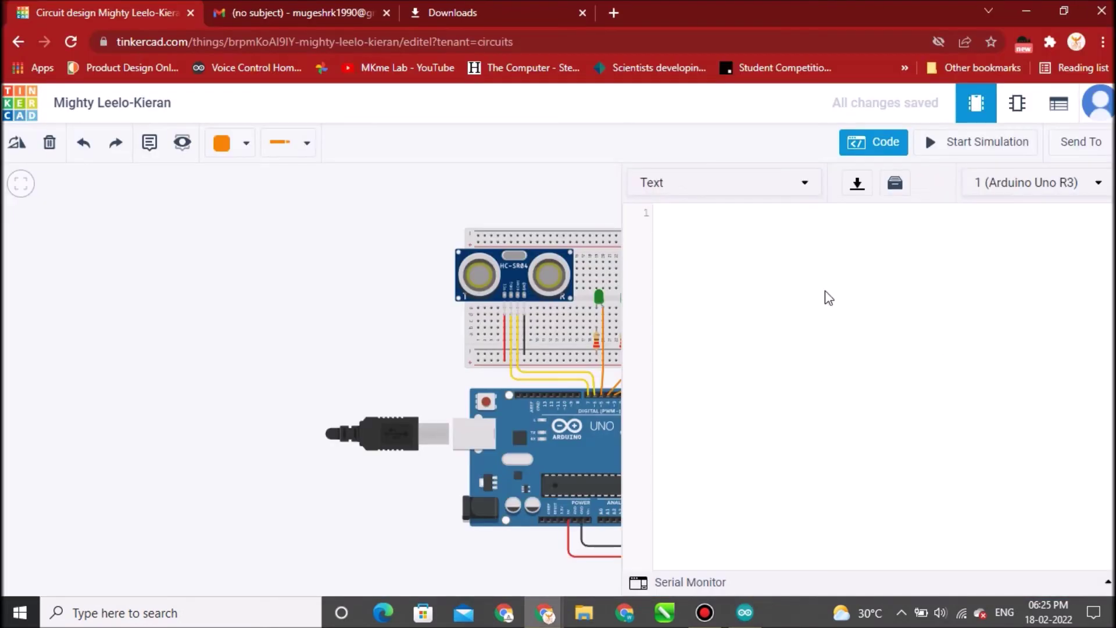
{"action": "left_click", "coordinate": [704, 239]}
{"action": "key", "text": "ctrl+v"}
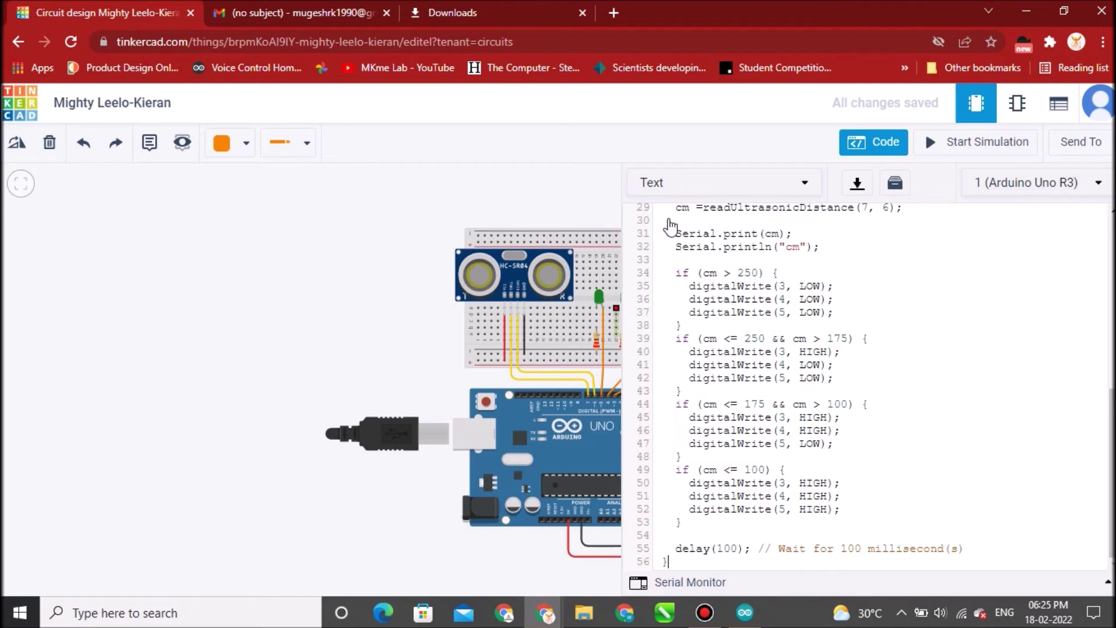
Start the circuit simulation with the breadboard and the Arduino code both in view
{"action": "left_click_drag", "start_coordinate": [337, 365], "coordinate": [249, 358]}
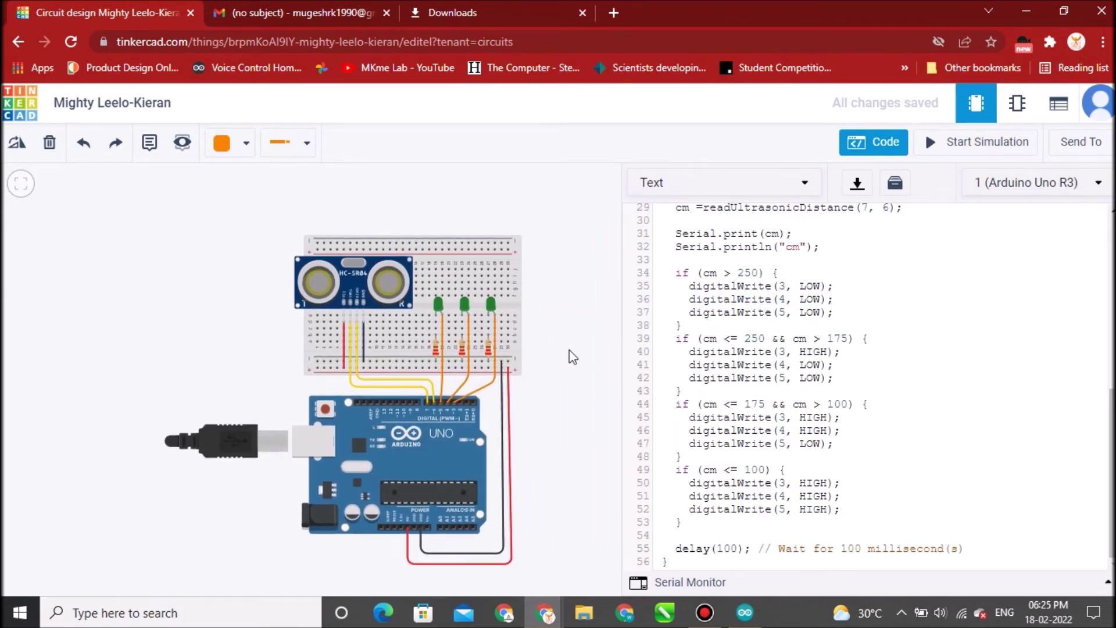
{"action": "left_click_drag", "start_coordinate": [560, 333], "coordinate": [600, 476]}
{"action": "scroll", "coordinate": [597, 472], "scroll_direction": "up", "scroll_amount": 2}
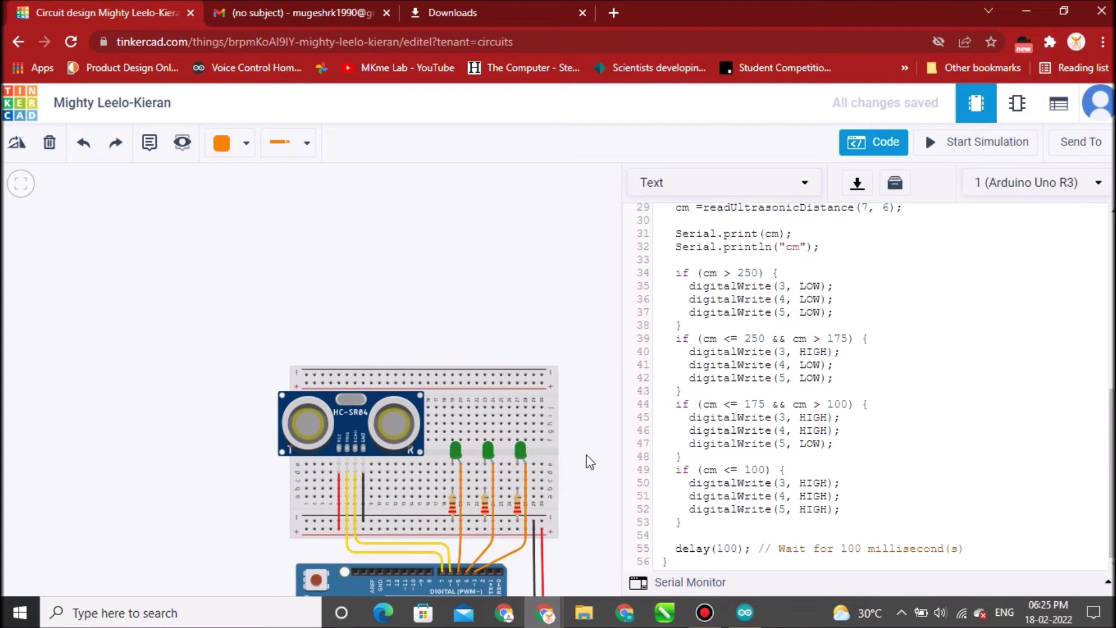
{"action": "left_click", "coordinate": [873, 141]}
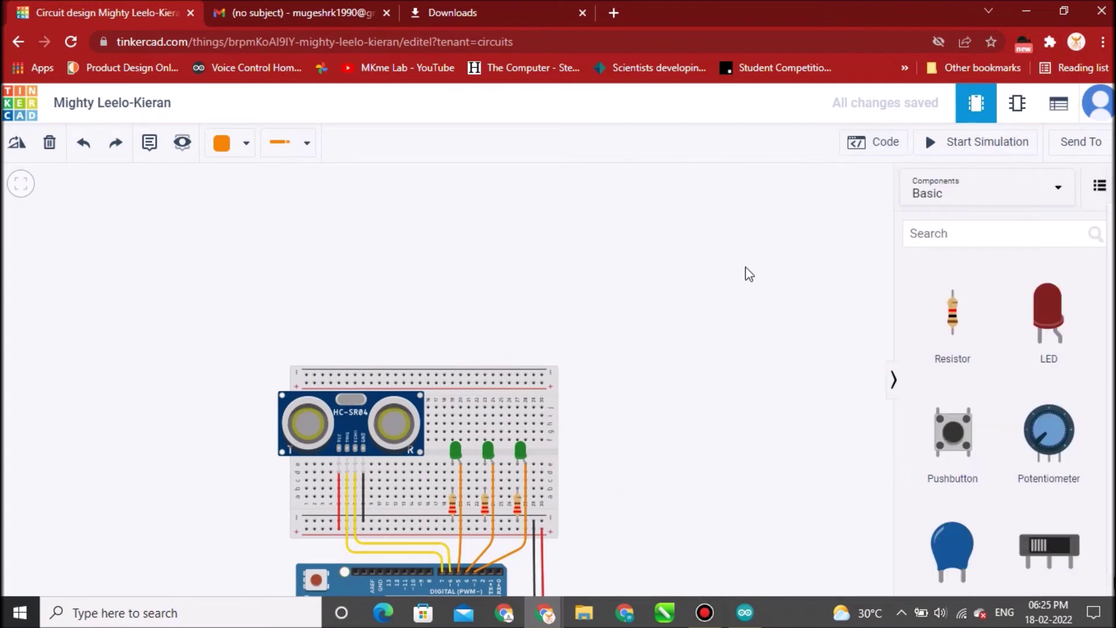
{"action": "left_click", "coordinate": [895, 148]}
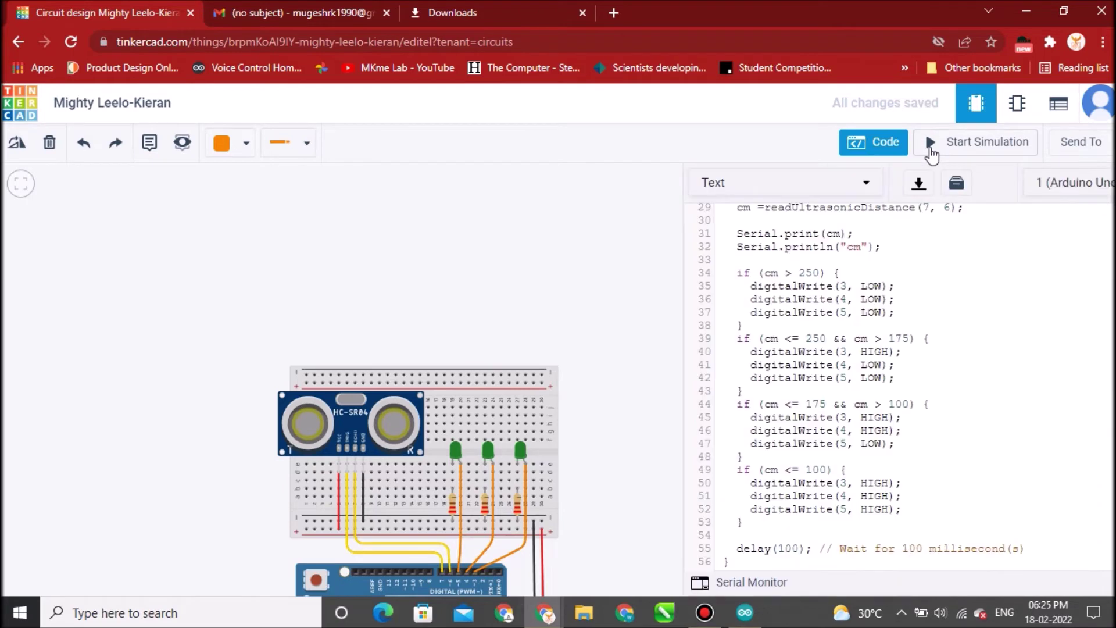
{"action": "left_click", "coordinate": [932, 145]}
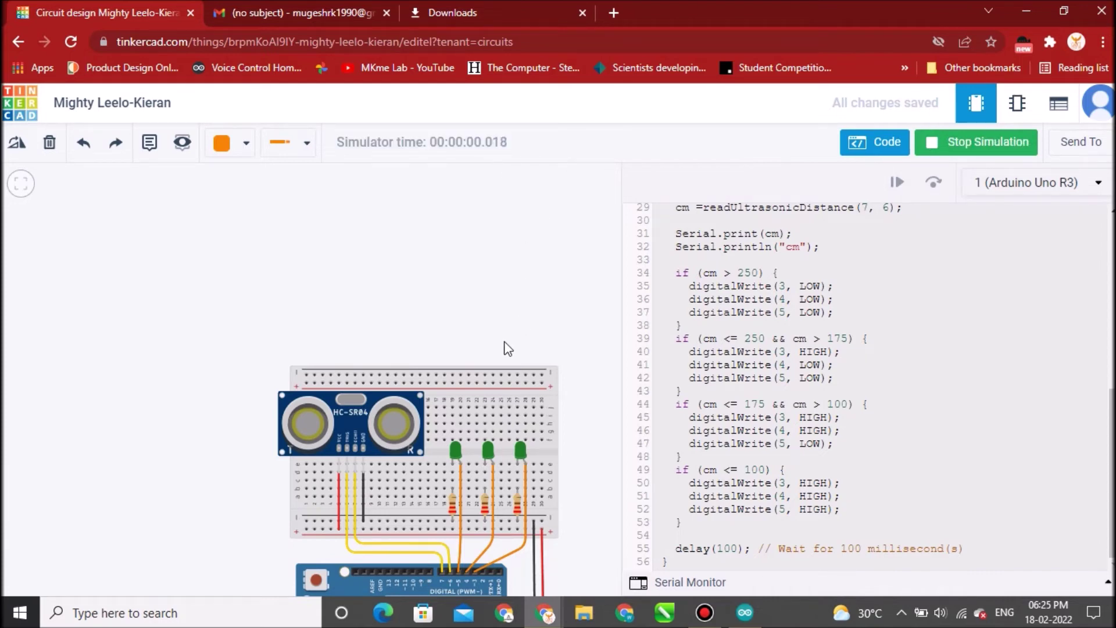
Display the ultrasonic sensor's detection zone and highlight the "if (cm > 250)" condition in the code to compare them
{"action": "left_click", "coordinate": [350, 401]}
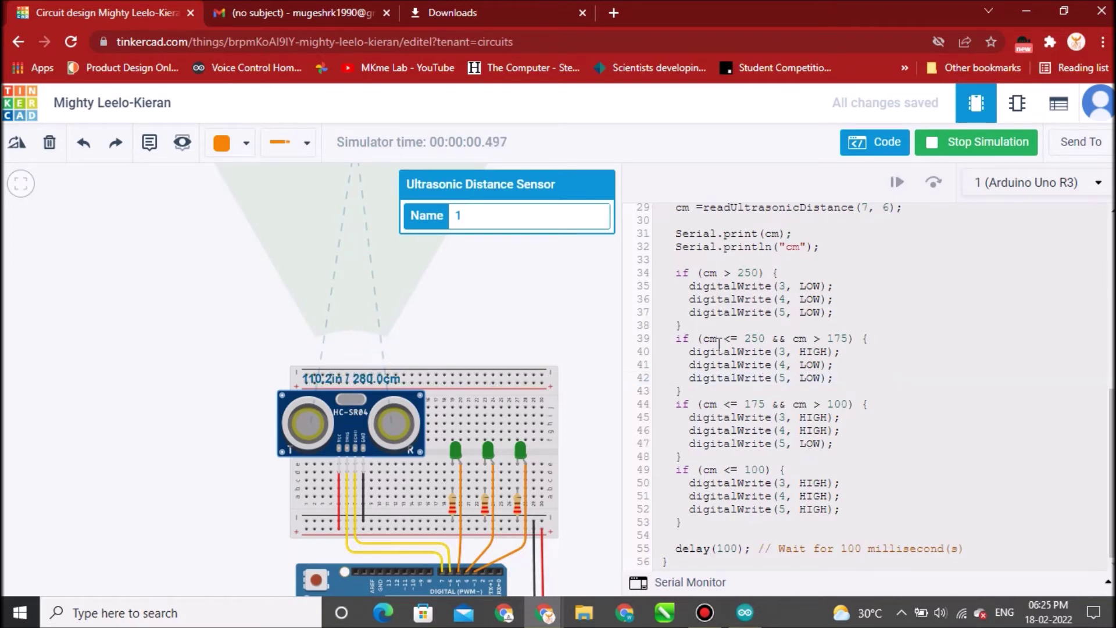
{"action": "left_click_drag", "start_coordinate": [669, 273], "coordinate": [777, 272]}
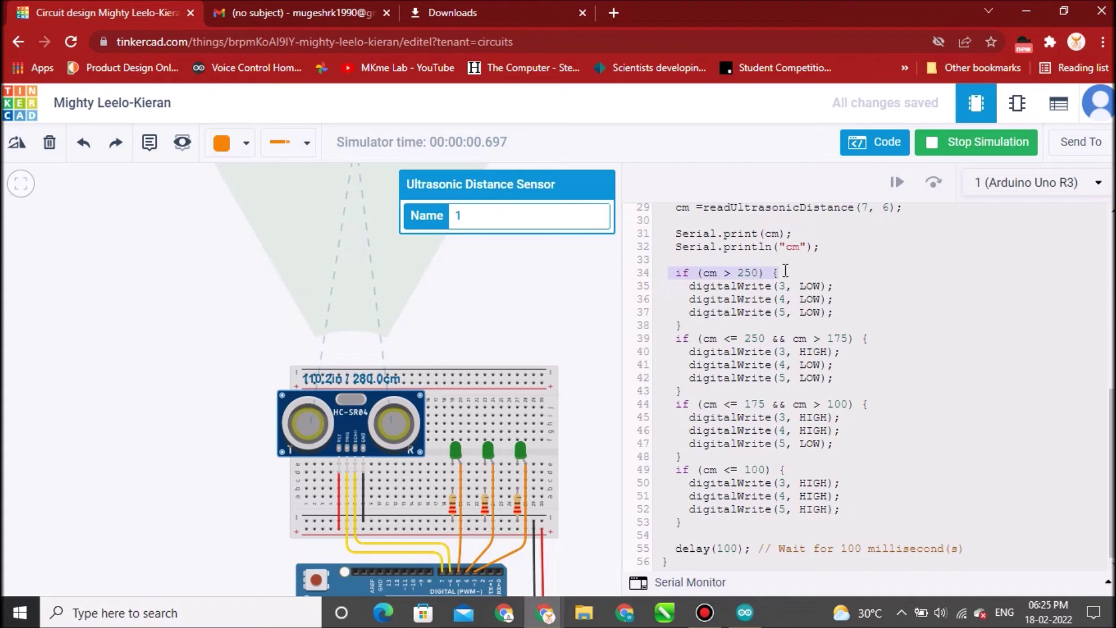